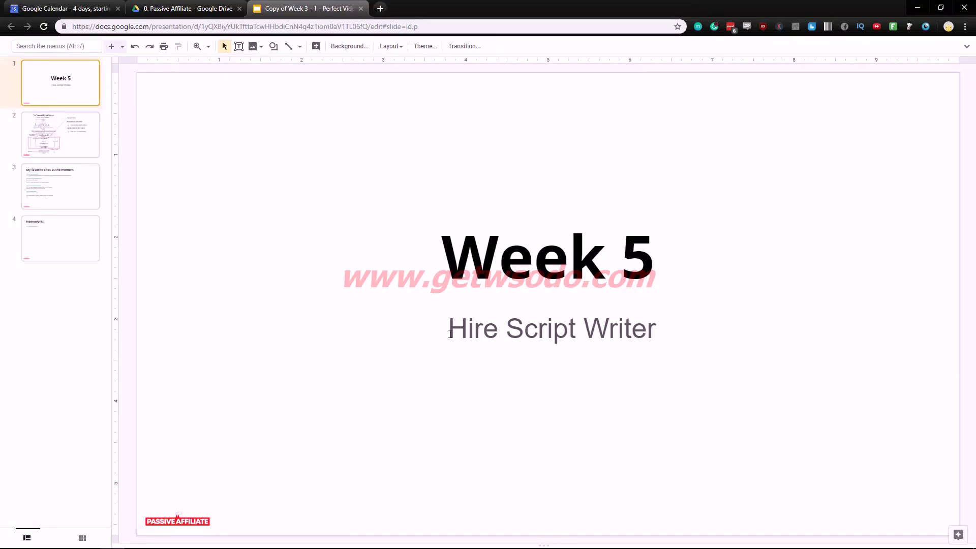
Show the Passive Affiliate System slide and the favorite sites slide, highlighting the iWriter link, the Epic Write link and iWriter's advantage
{"action": "left_click", "coordinate": [67, 131]}
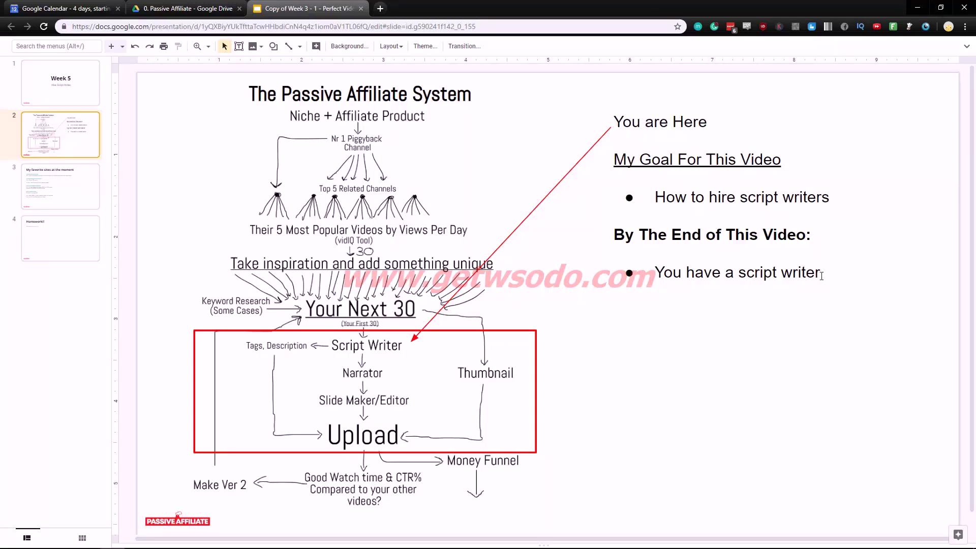
{"action": "left_click", "coordinate": [77, 193]}
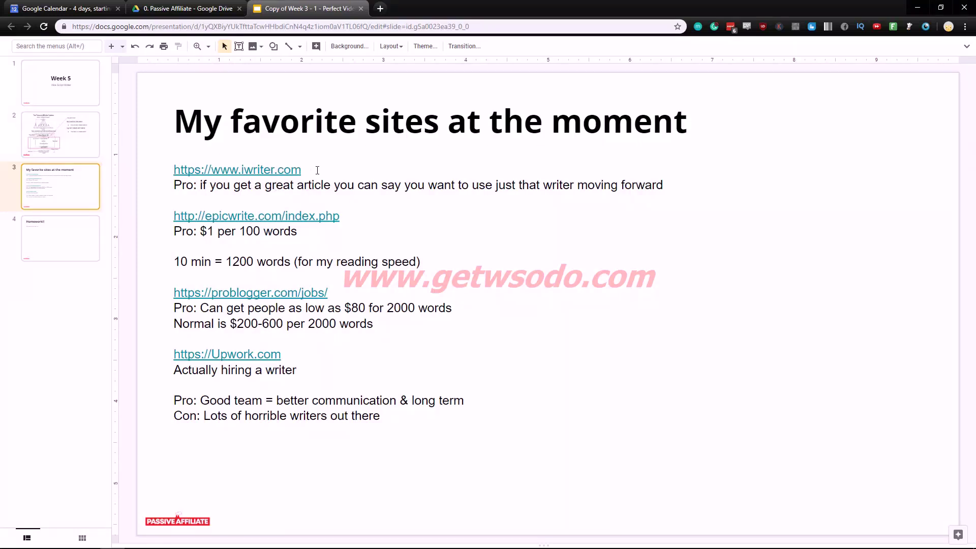
{"action": "left_click_drag", "start_coordinate": [316, 170], "coordinate": [174, 172]}
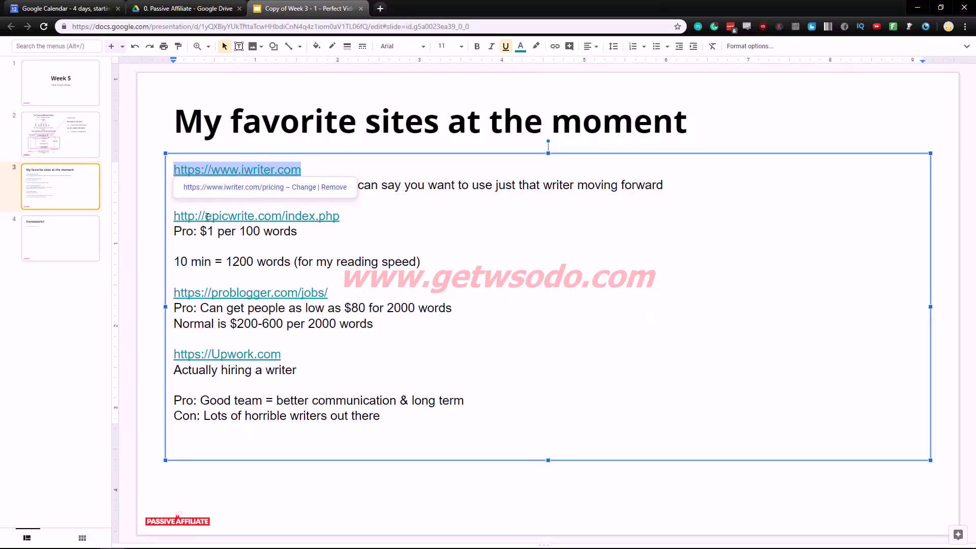
{"action": "left_click_drag", "start_coordinate": [206, 216], "coordinate": [341, 215]}
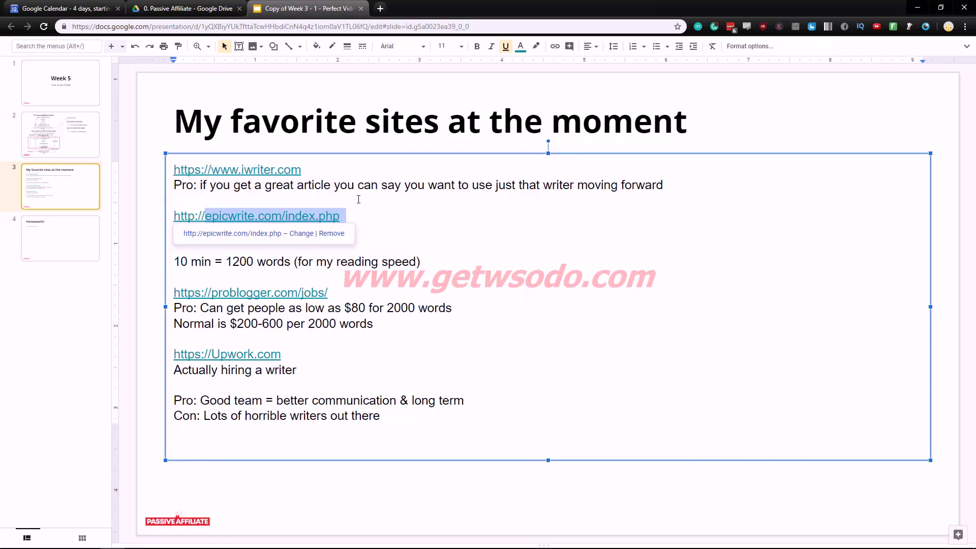
{"action": "left_click", "coordinate": [359, 199]}
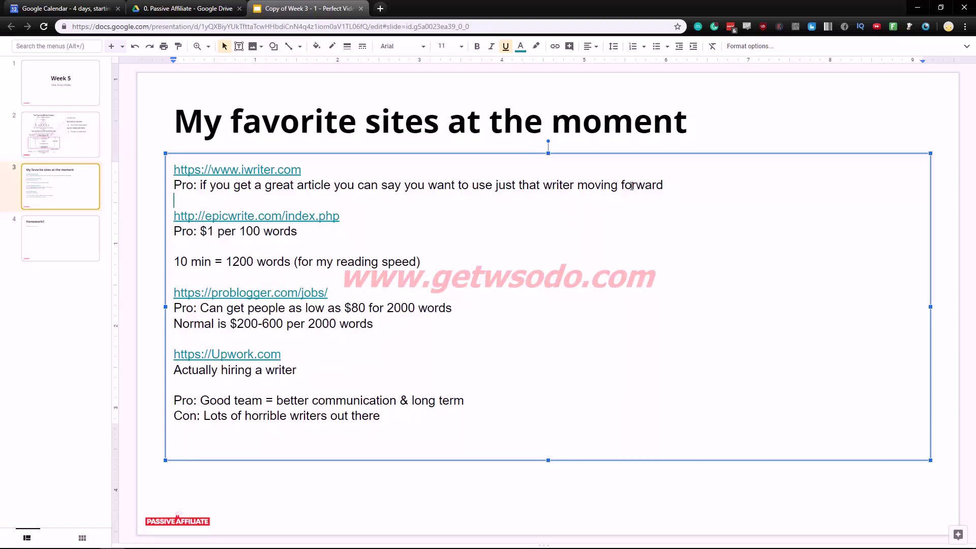
{"action": "left_click_drag", "start_coordinate": [663, 186], "coordinate": [542, 186]}
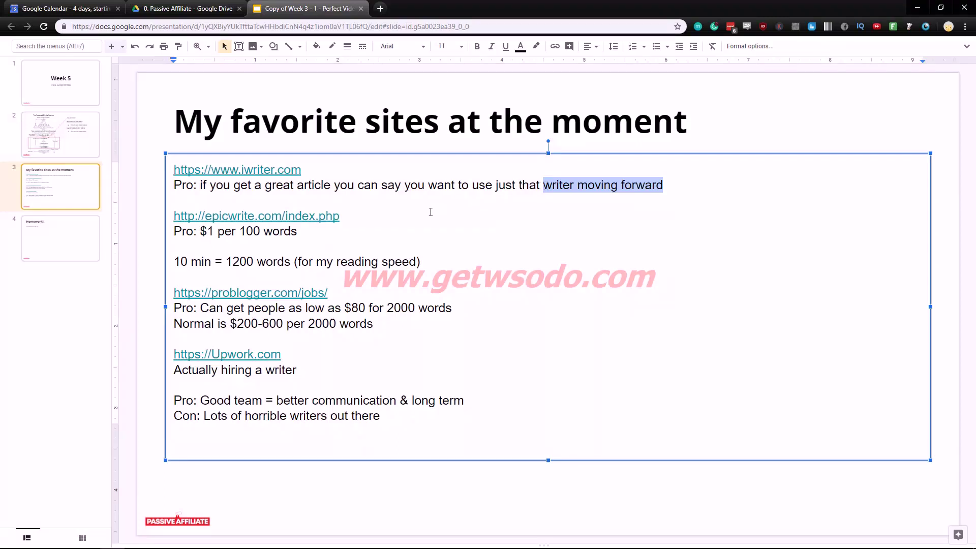
Open the iWriter pricing link and compare the rates for Articles and Article Re-Writes
{"action": "left_click", "coordinate": [266, 170]}
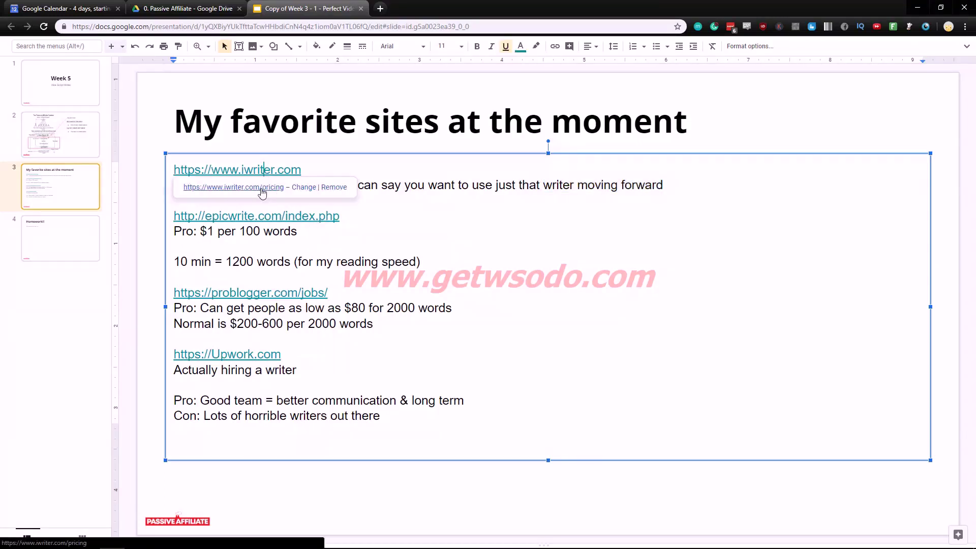
{"action": "left_click", "coordinate": [261, 188]}
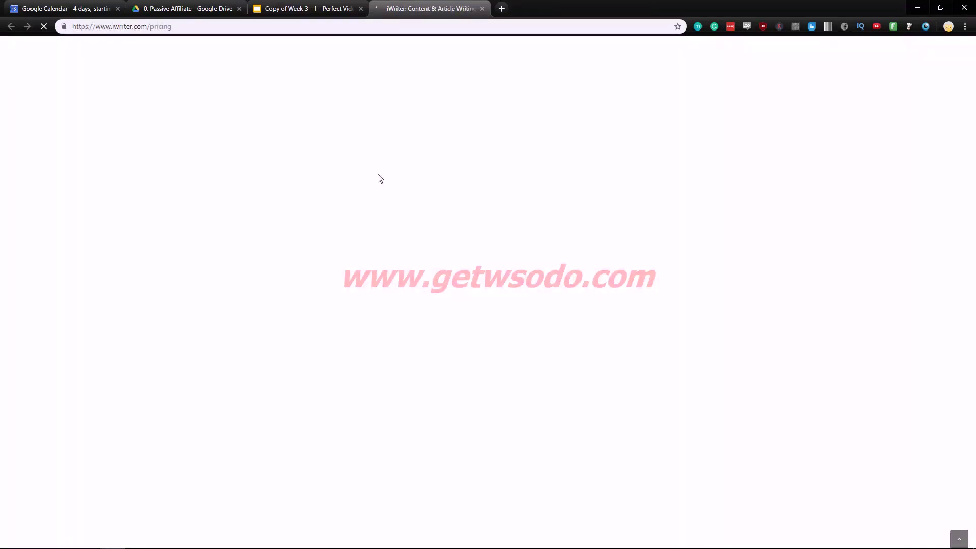
{"action": "scroll", "coordinate": [241, 298], "scroll_direction": "down", "scroll_amount": 4}
{"action": "scroll", "coordinate": [328, 220], "scroll_direction": "up", "scroll_amount": 1}
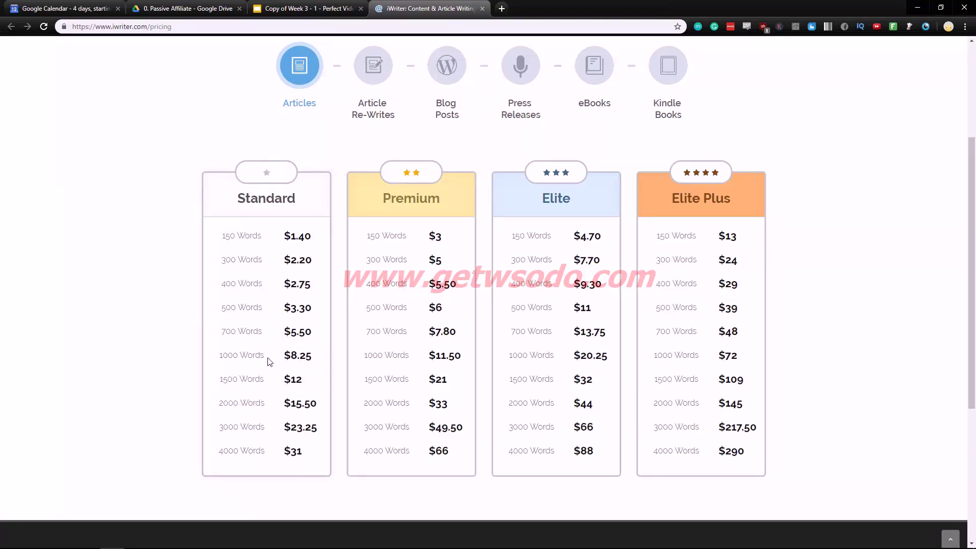
{"action": "left_click", "coordinate": [367, 80]}
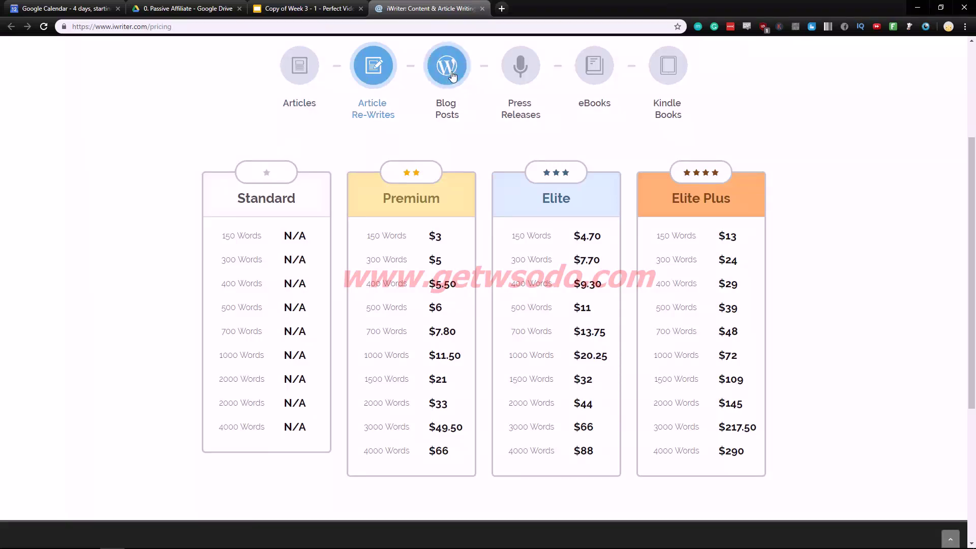
{"action": "left_click", "coordinate": [300, 87]}
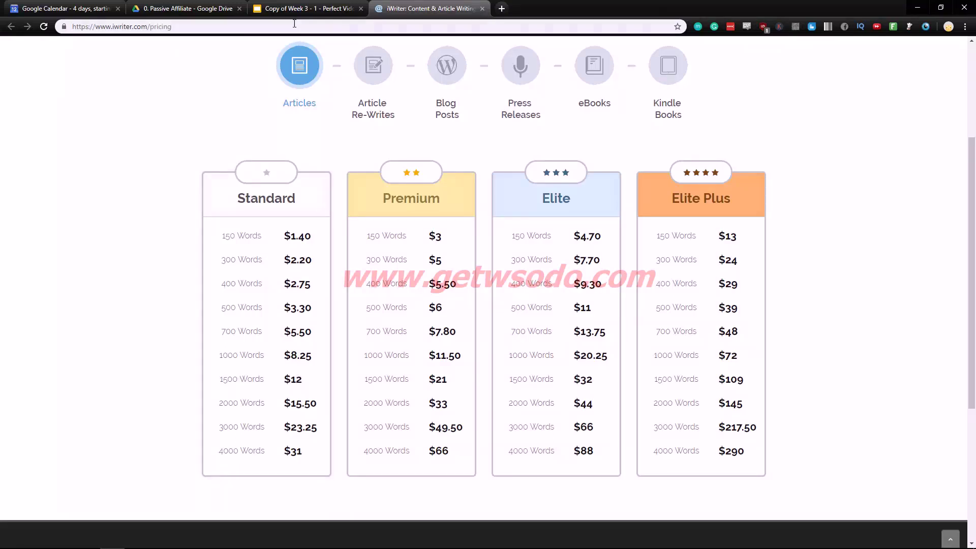
{"action": "scroll", "coordinate": [242, 145], "scroll_direction": "up", "scroll_amount": 4}
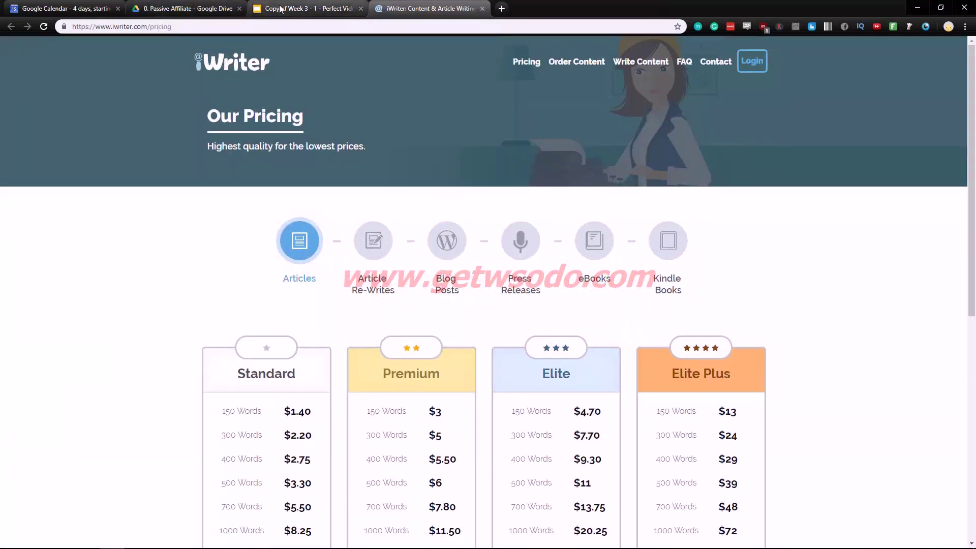
Return to the favorite sites slide and highlight "10 min" in the reading speed note and the hiring note under the Upwork link
{"action": "left_click", "coordinate": [280, 9]}
{"action": "left_click", "coordinate": [227, 262]}
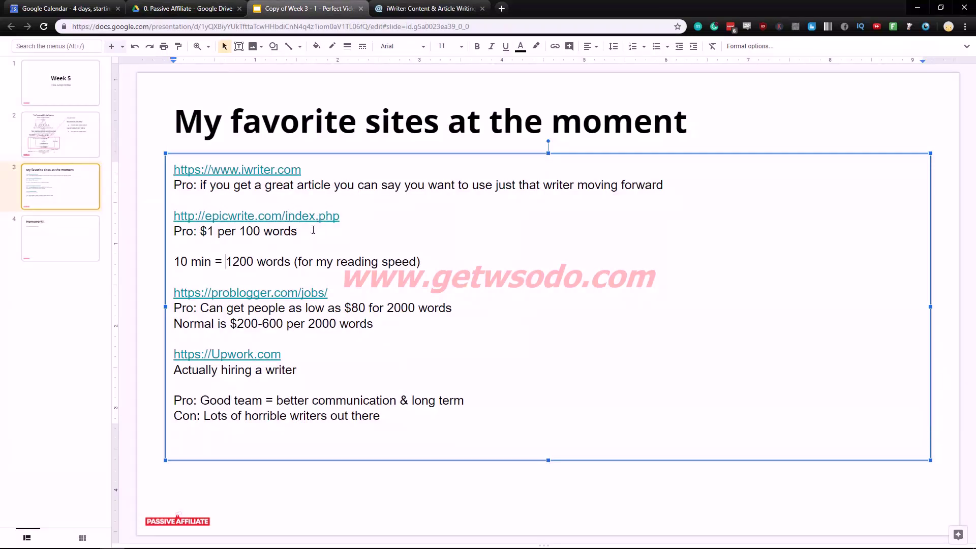
{"action": "left_click", "coordinate": [313, 232]}
{"action": "left_click_drag", "start_coordinate": [180, 265], "coordinate": [211, 263]}
{"action": "left_click", "coordinate": [208, 265]}
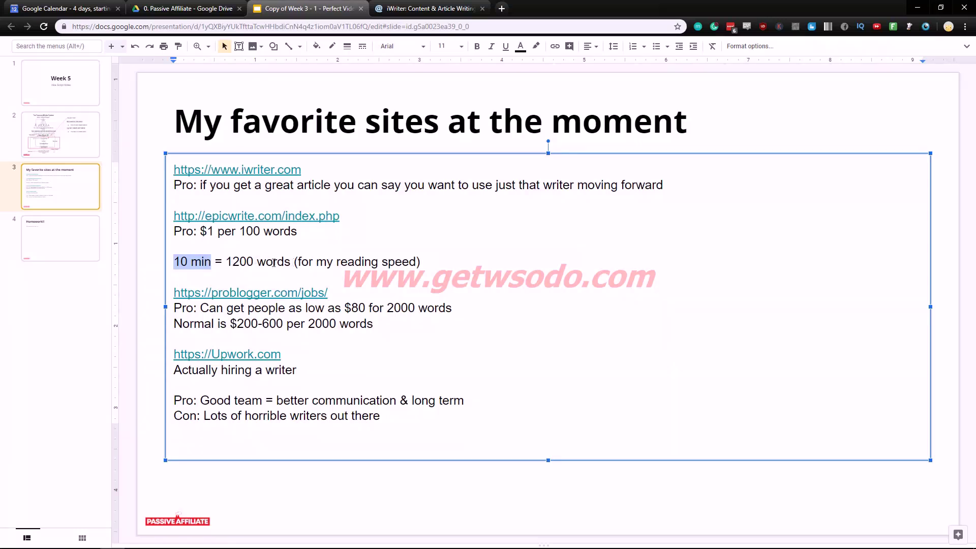
{"action": "left_click", "coordinate": [227, 263]}
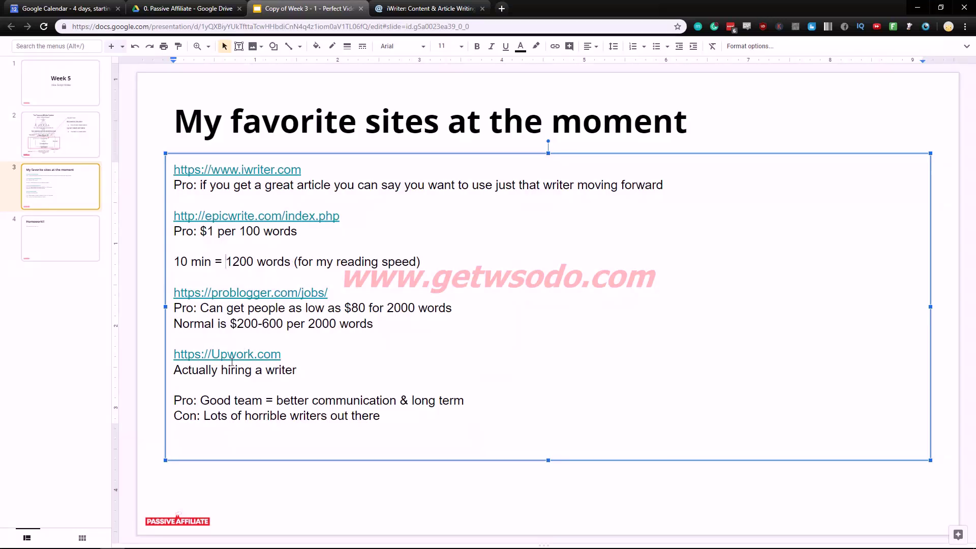
{"action": "left_click_drag", "start_coordinate": [223, 369], "coordinate": [299, 369]}
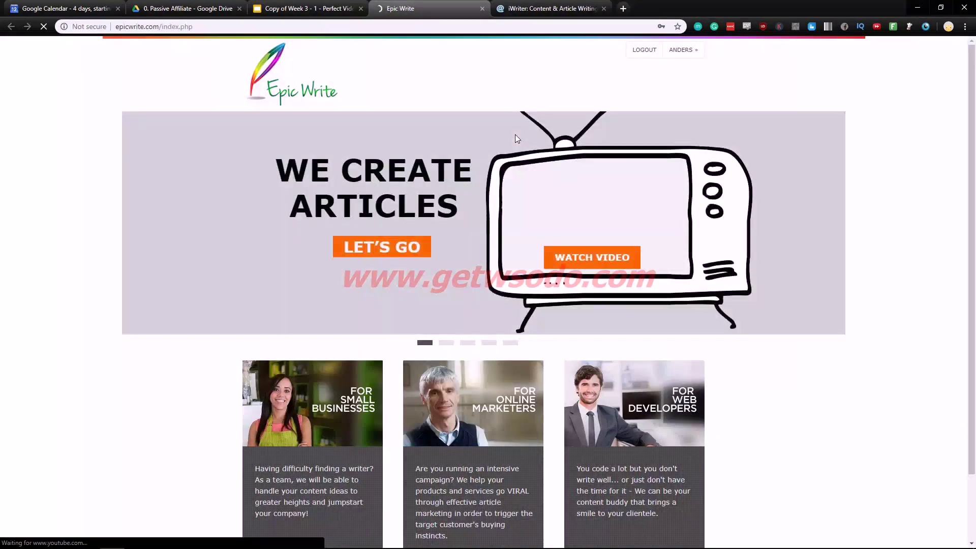
On the Epic Write site, open the account profile, list its projects and preview the 10 Travel Video Scripts project
{"action": "left_click", "coordinate": [687, 50]}
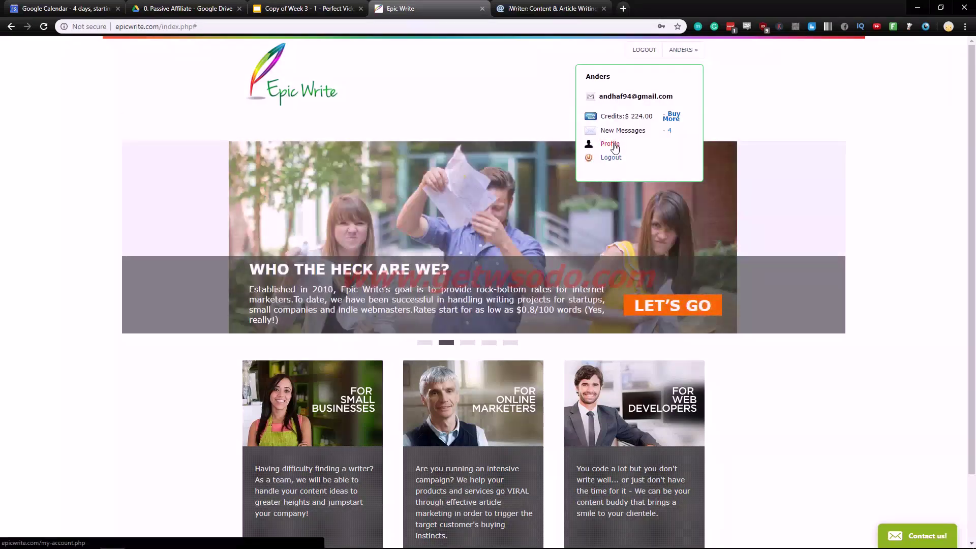
{"action": "left_click", "coordinate": [613, 145]}
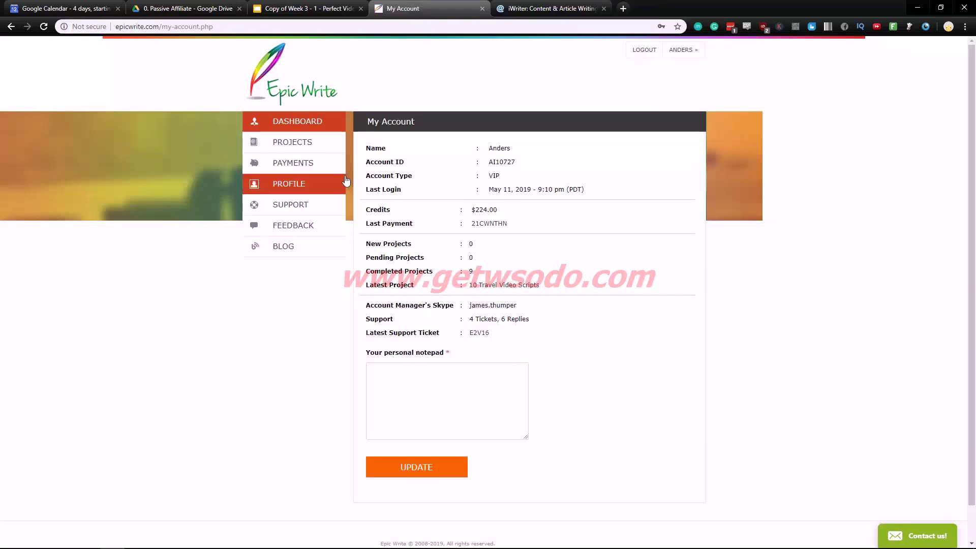
{"action": "left_click", "coordinate": [300, 147]}
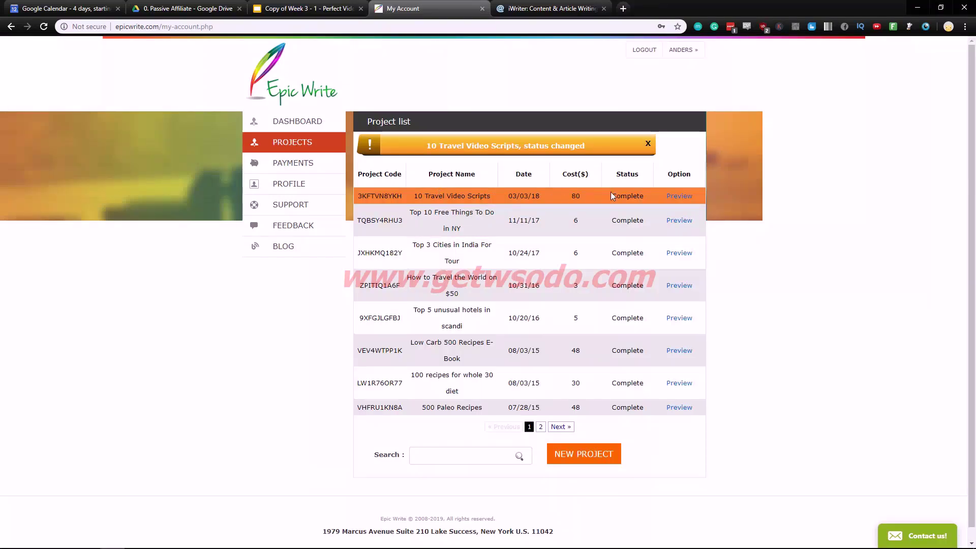
{"action": "left_click", "coordinate": [684, 197]}
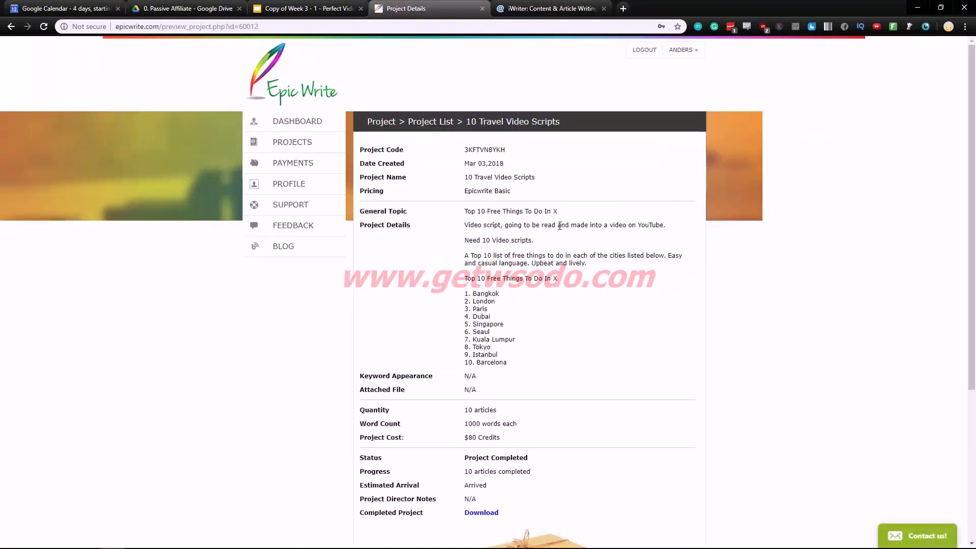
Review the travel scripts project's brief, quantity, word count and cost, and download the completed project
{"action": "scroll", "coordinate": [560, 224], "scroll_direction": "down", "scroll_amount": 2}
{"action": "scroll", "coordinate": [560, 224], "scroll_direction": "down", "scroll_amount": 1}
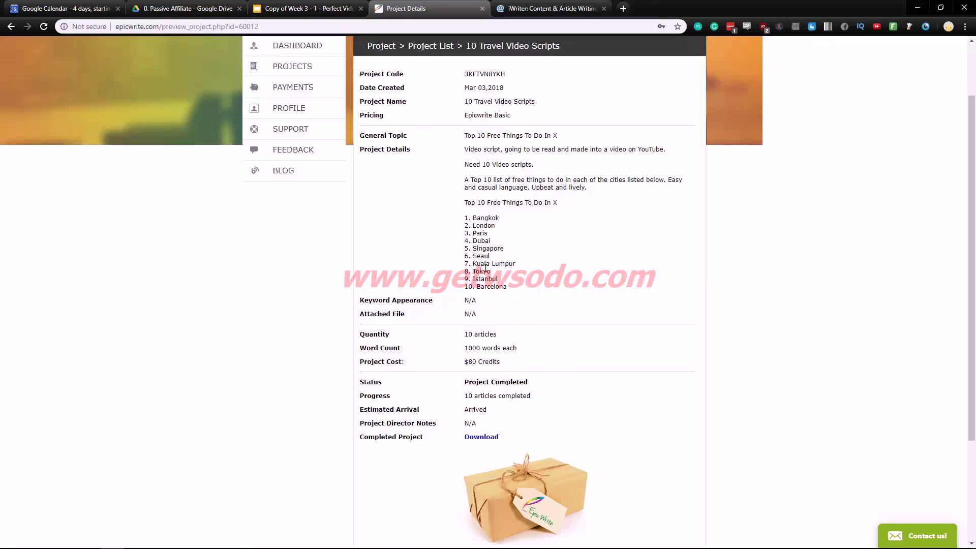
{"action": "scroll", "coordinate": [548, 282], "scroll_direction": "down", "scroll_amount": 1}
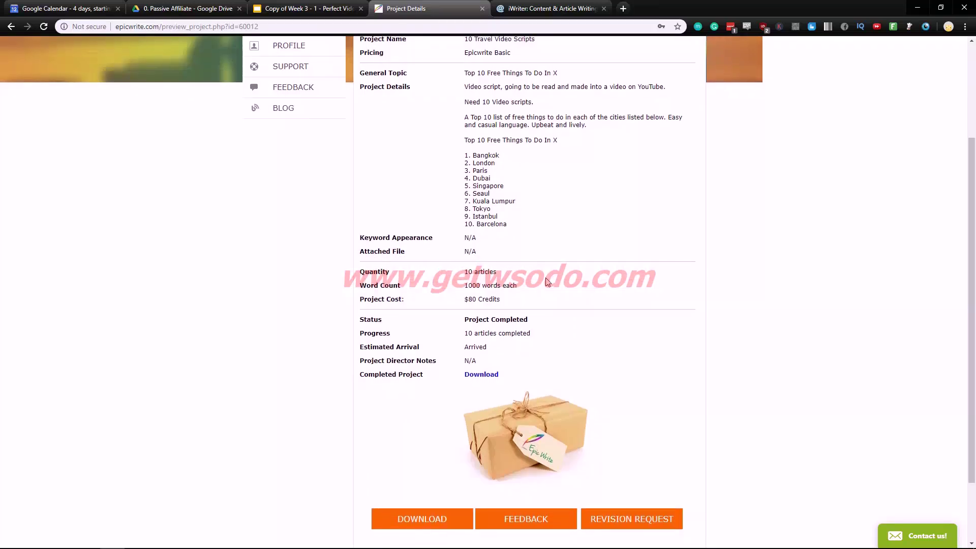
{"action": "scroll", "coordinate": [548, 282], "scroll_direction": "down", "scroll_amount": 1}
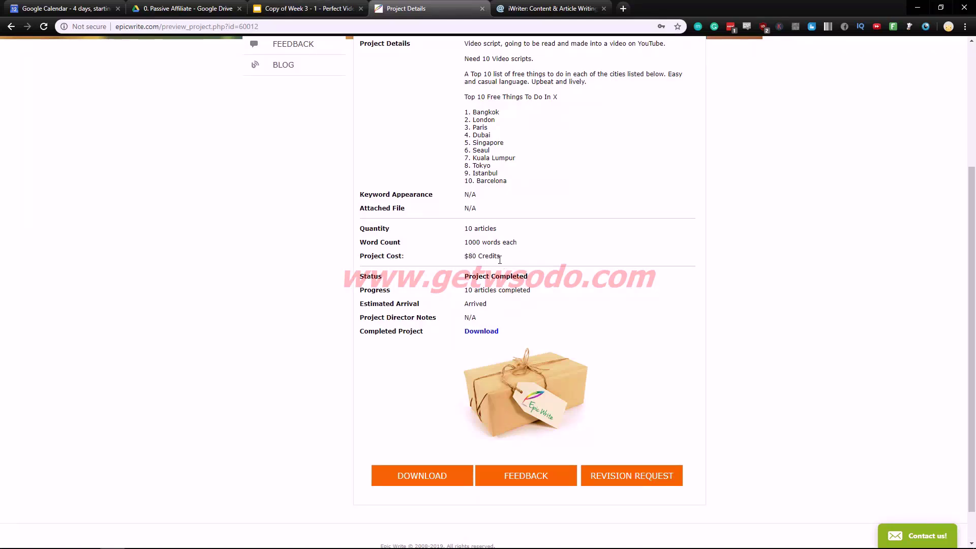
{"action": "scroll", "coordinate": [447, 263], "scroll_direction": "down", "scroll_amount": 1}
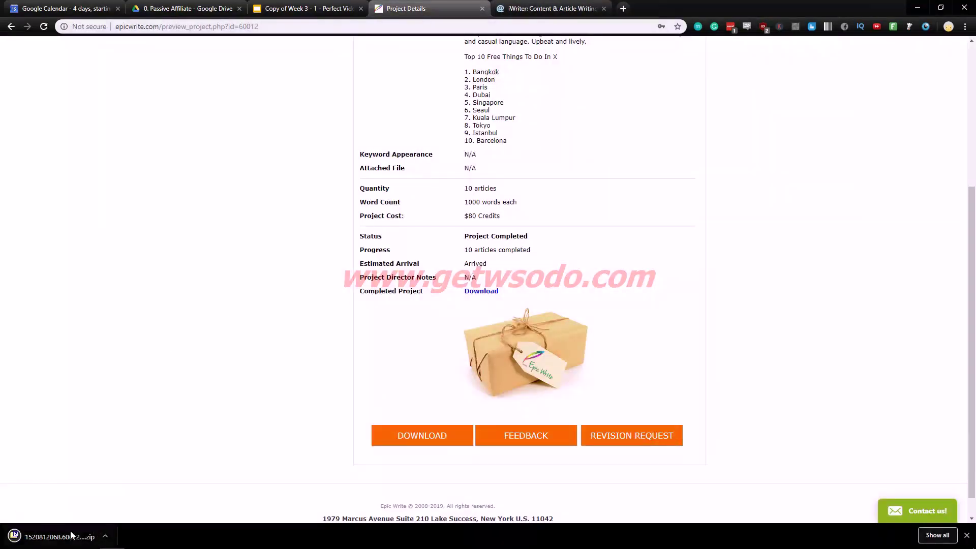
Open the downloaded zip archive, inspect the Bangkok and London script documents in folder 1, and close the archive
{"action": "left_click", "coordinate": [62, 535]}
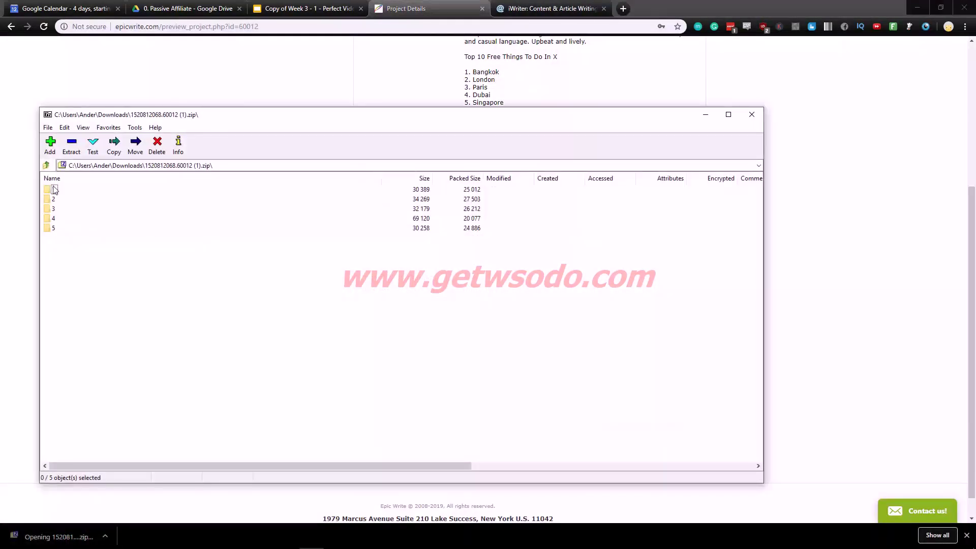
{"action": "double_click", "coordinate": [53, 190]}
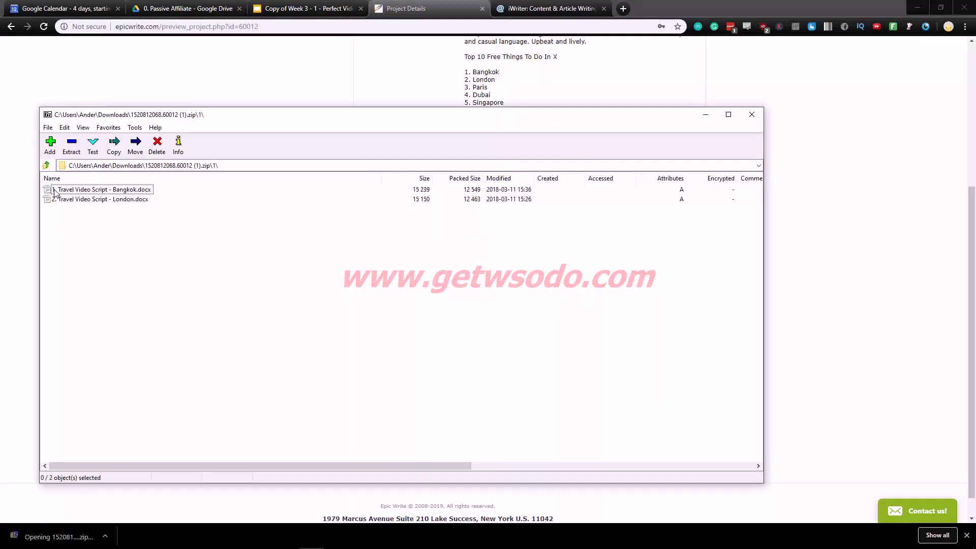
{"action": "left_click", "coordinate": [114, 191]}
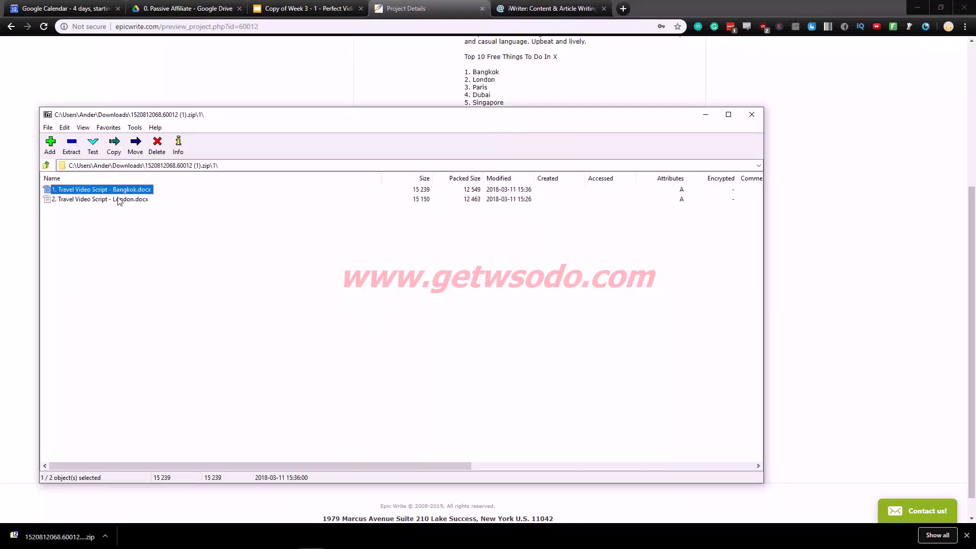
{"action": "left_click", "coordinate": [138, 200]}
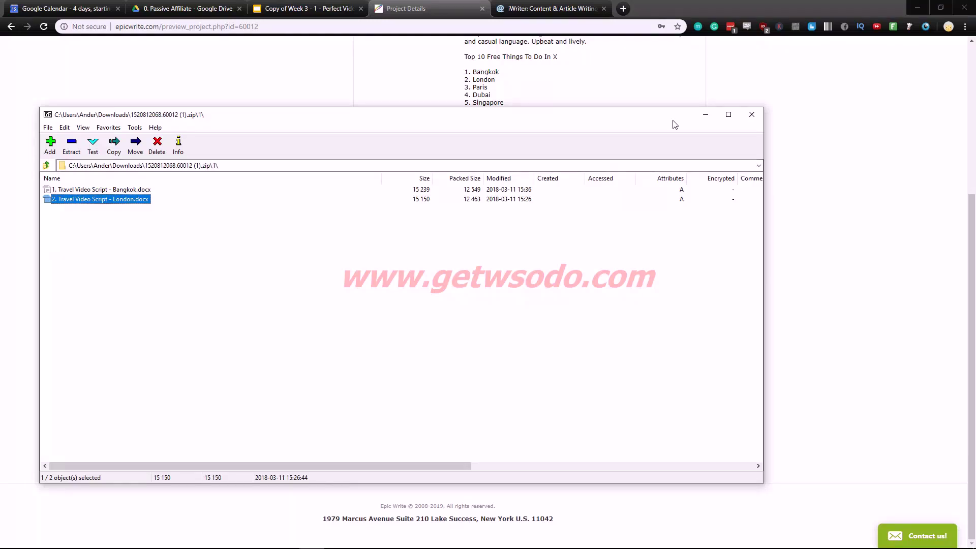
{"action": "left_click", "coordinate": [752, 114]}
Go back to the Epic Write project list and look over the completed projects and their costs
{"action": "scroll", "coordinate": [723, 173], "scroll_direction": "up", "scroll_amount": 2}
{"action": "scroll", "coordinate": [723, 175], "scroll_direction": "up", "scroll_amount": 1}
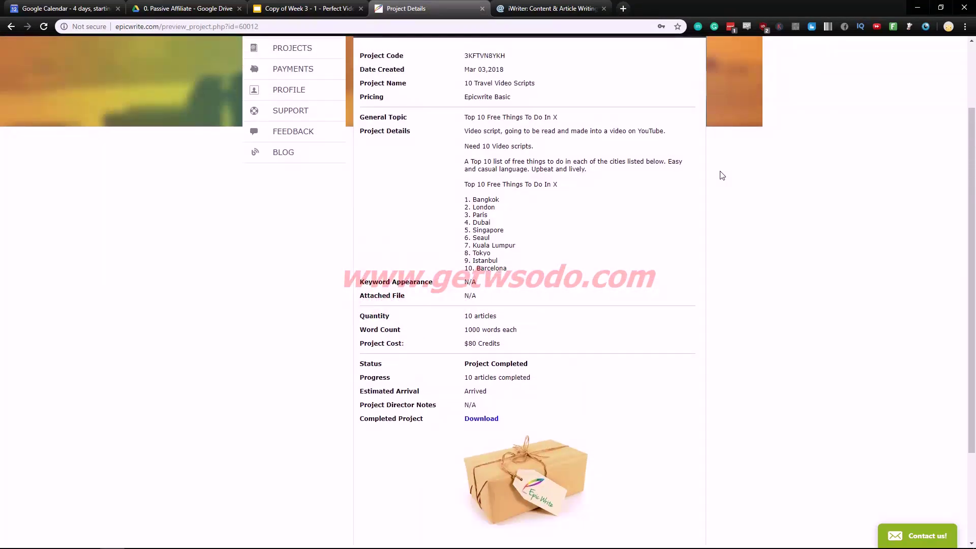
{"action": "scroll", "coordinate": [429, 217], "scroll_direction": "up", "scroll_amount": 2}
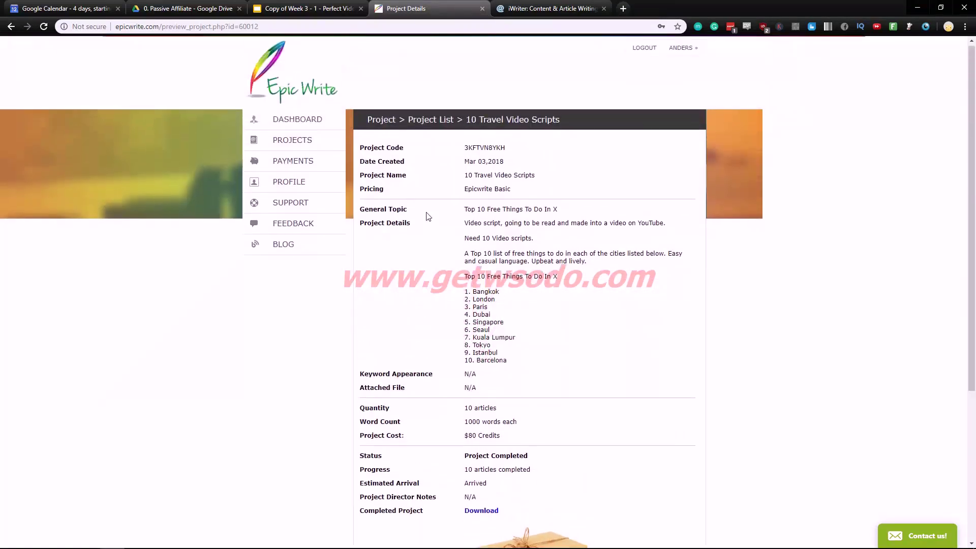
{"action": "left_click", "coordinate": [301, 143]}
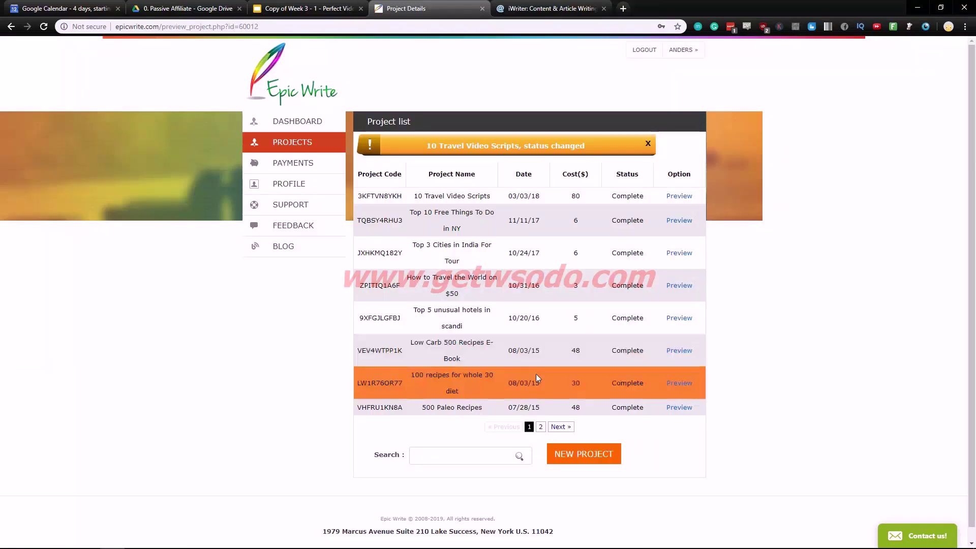
{"action": "scroll", "coordinate": [539, 377], "scroll_direction": "down", "scroll_amount": 1}
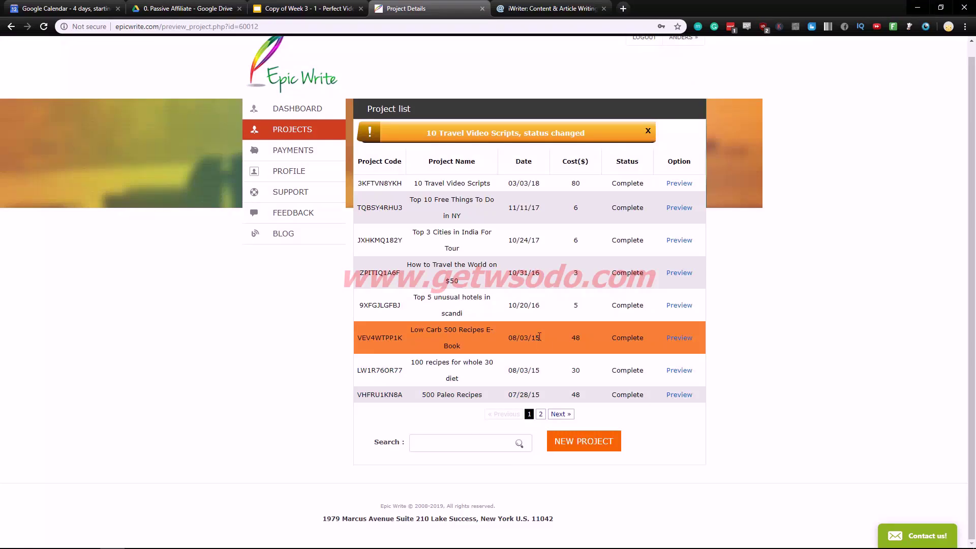
{"action": "scroll", "coordinate": [558, 344], "scroll_direction": "up", "scroll_amount": 1}
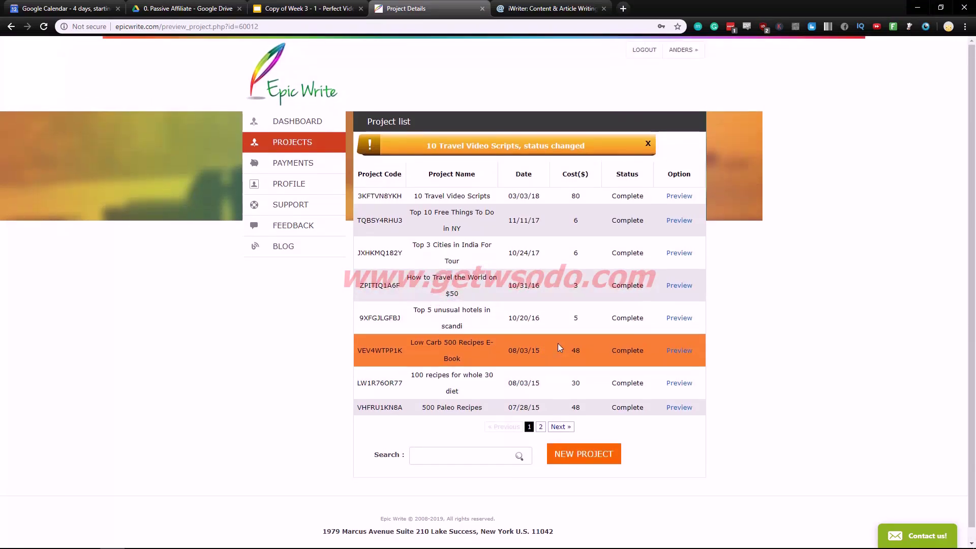
Return to the favorite sites slide in the presentation and place the text cursor on the blank line above the ProBlogger link
{"action": "left_click", "coordinate": [331, 4]}
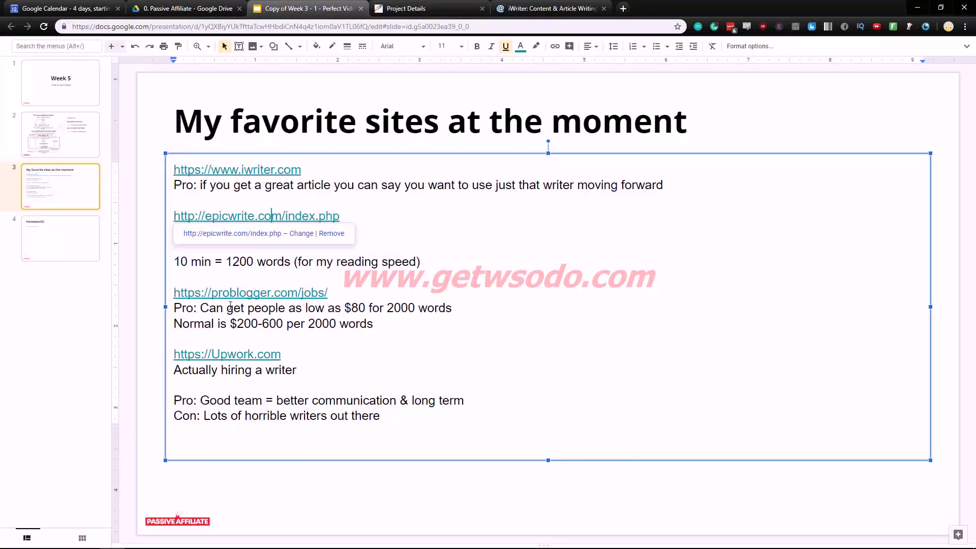
{"action": "left_click", "coordinate": [288, 276]}
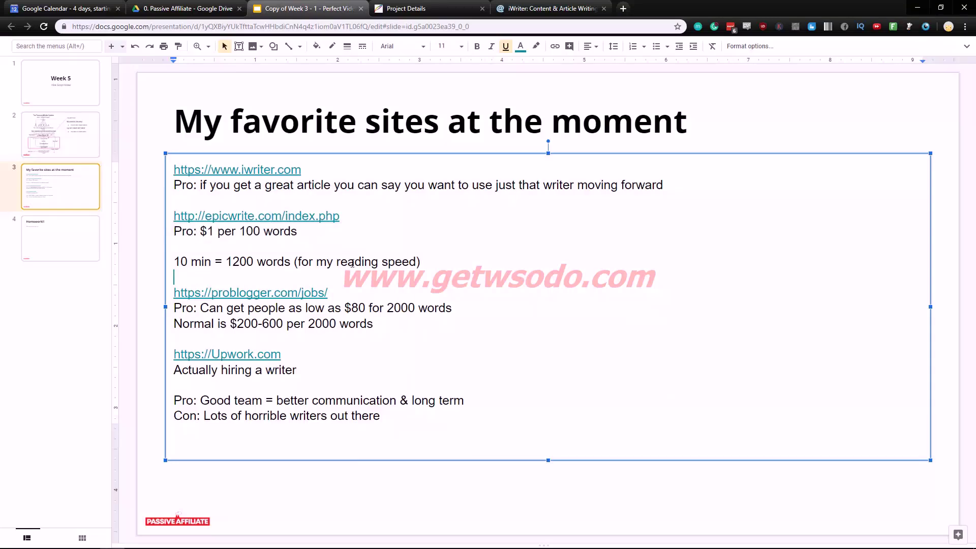
Close the open Epic Write and iWriter pages and return to the favorite sites slide
{"action": "left_click", "coordinate": [446, 8]}
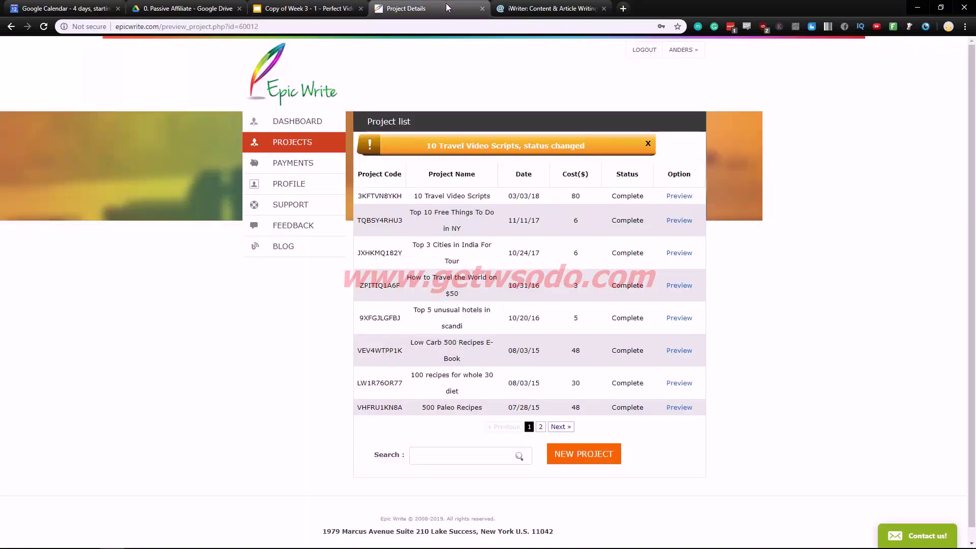
{"action": "middle_click", "coordinate": [448, 8]}
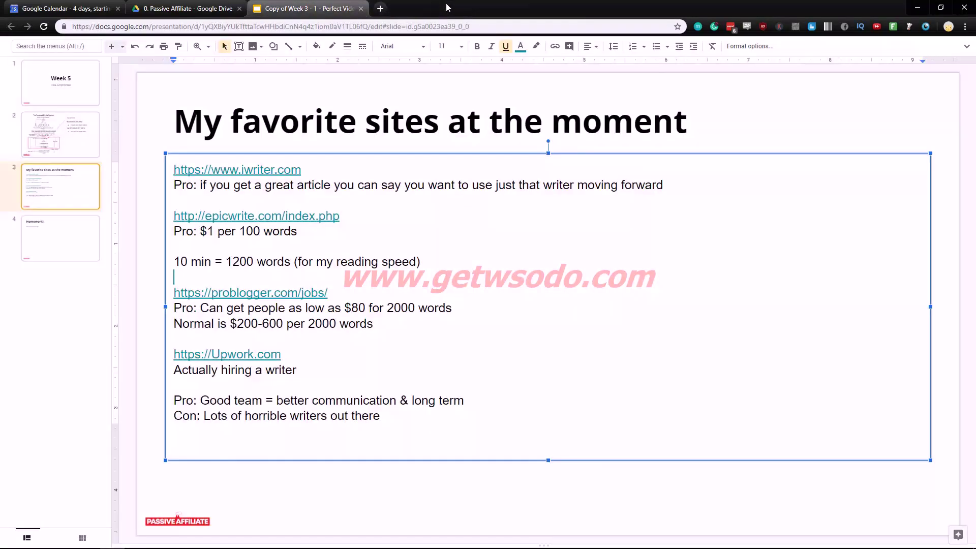
{"action": "middle_click", "coordinate": [448, 8]}
Highlight the $80 and $200-600 prices for 2000 words in the ProBlogger notes on the slide
{"action": "left_click_drag", "start_coordinate": [344, 308], "coordinate": [365, 310]}
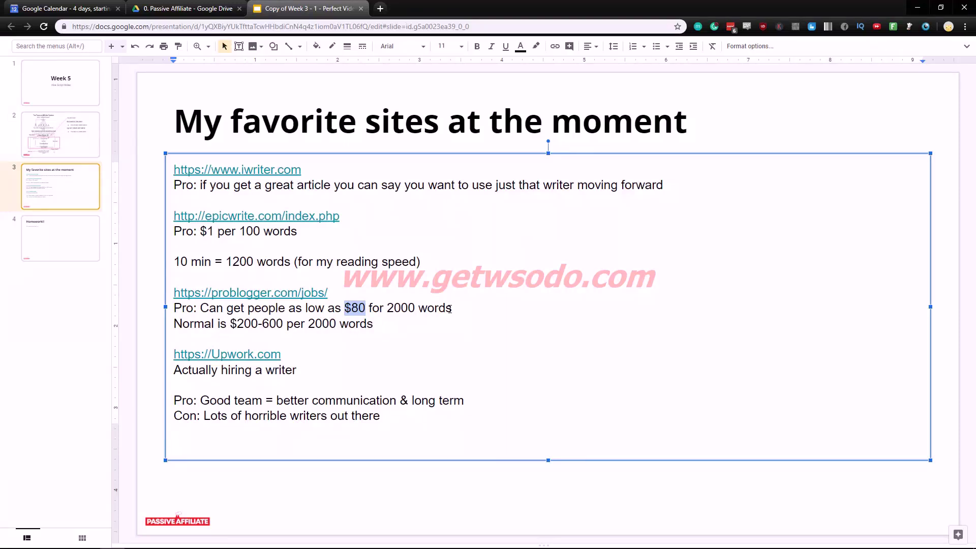
{"action": "left_click_drag", "start_coordinate": [230, 325], "coordinate": [258, 327]}
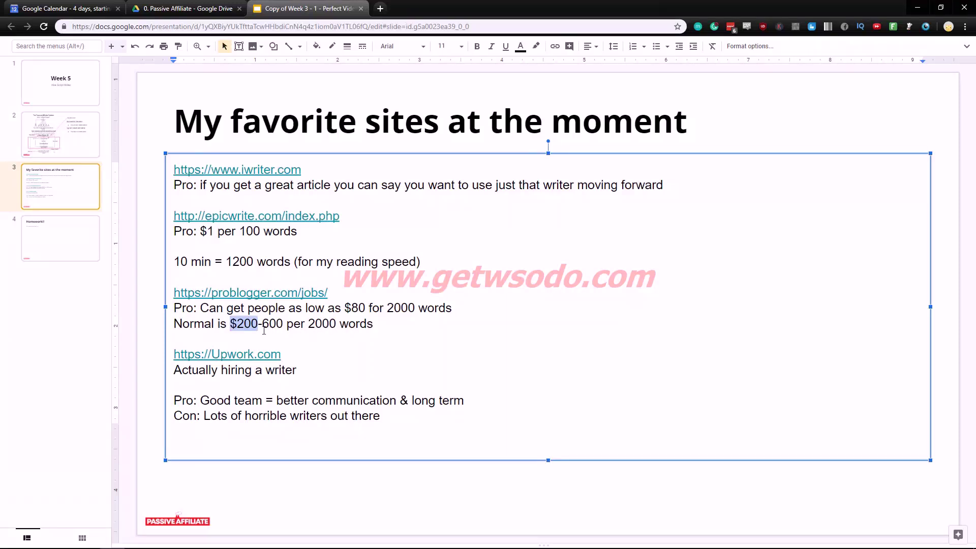
{"action": "left_click_drag", "start_coordinate": [262, 328], "coordinate": [281, 328]}
{"action": "left_click", "coordinate": [347, 312]}
Open the ProBlogger jobs link from the slide and look through the listed writing jobs
{"action": "left_click", "coordinate": [293, 298]}
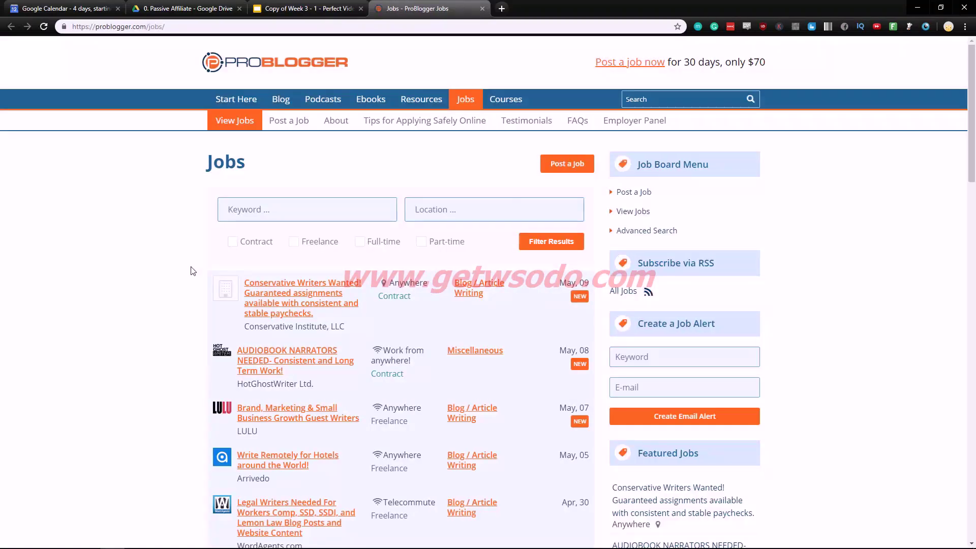
{"action": "scroll", "coordinate": [193, 270], "scroll_direction": "down", "scroll_amount": 1}
{"action": "scroll", "coordinate": [237, 258], "scroll_direction": "down", "scroll_amount": 2}
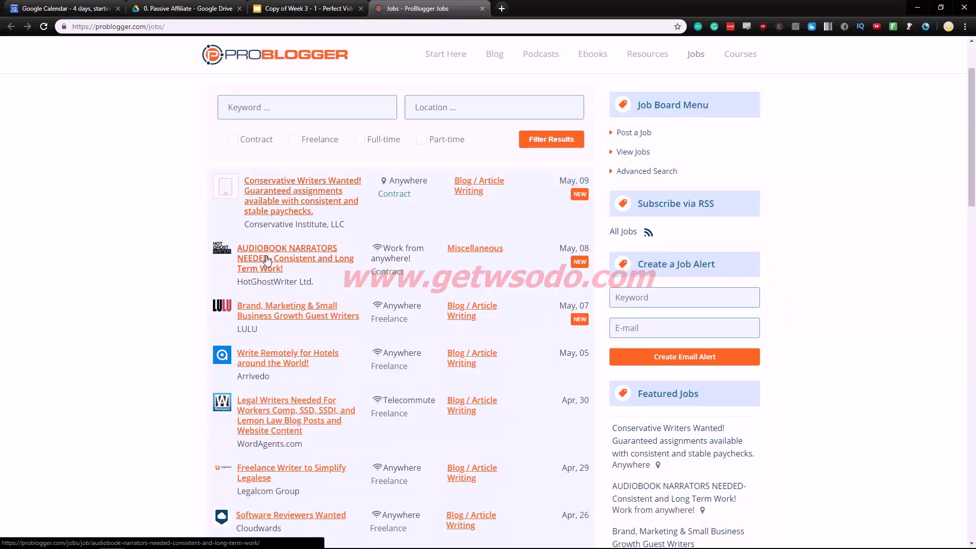
{"action": "scroll", "coordinate": [269, 258], "scroll_direction": "down", "scroll_amount": 1}
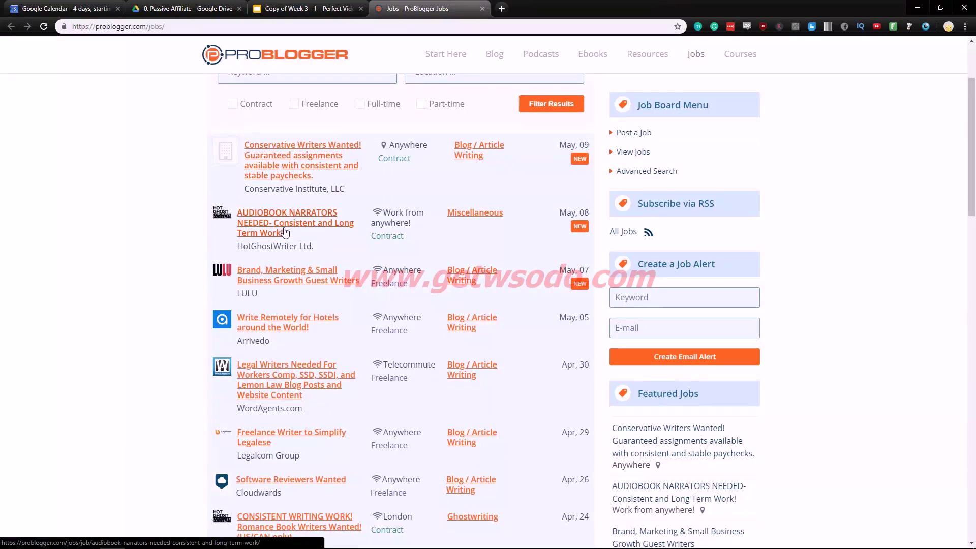
{"action": "scroll", "coordinate": [294, 230], "scroll_direction": "down", "scroll_amount": 1}
{"action": "scroll", "coordinate": [297, 228], "scroll_direction": "down", "scroll_amount": 2}
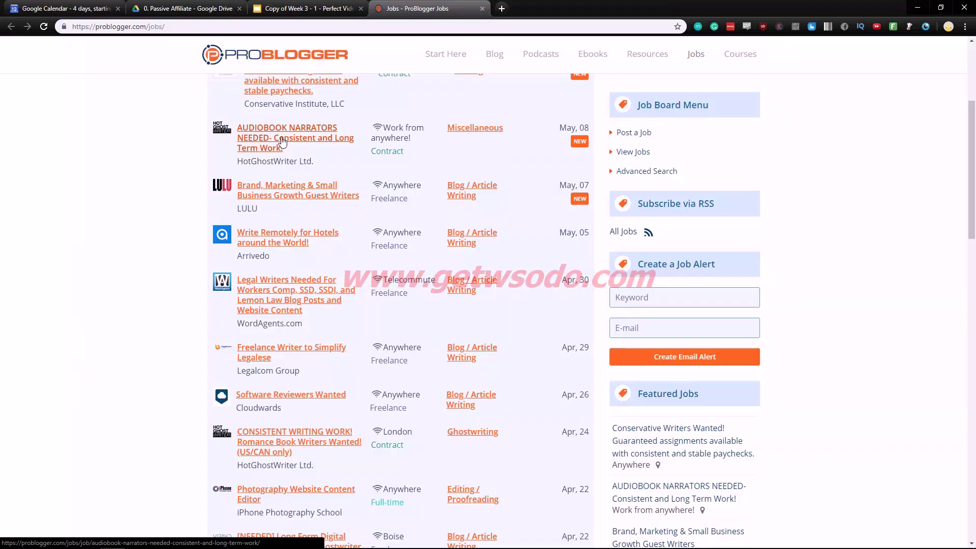
{"action": "scroll", "coordinate": [289, 224], "scroll_direction": "down", "scroll_amount": 1}
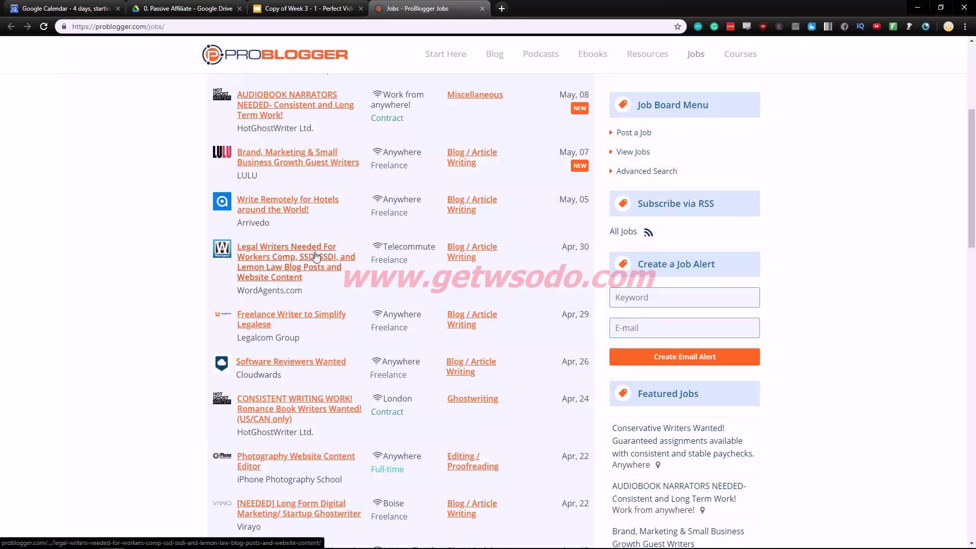
{"action": "scroll", "coordinate": [316, 256], "scroll_direction": "up", "scroll_amount": 3}
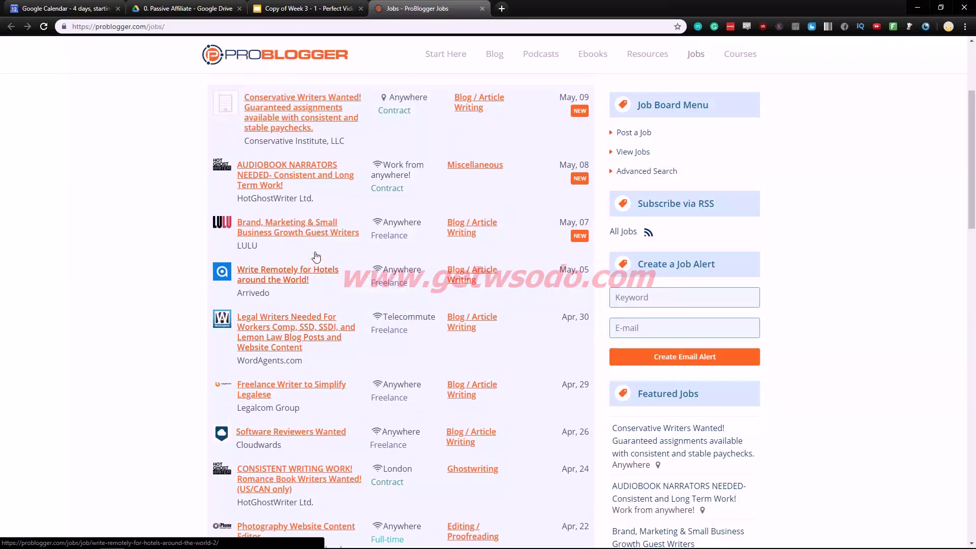
{"action": "scroll", "coordinate": [314, 269], "scroll_direction": "down", "scroll_amount": 1}
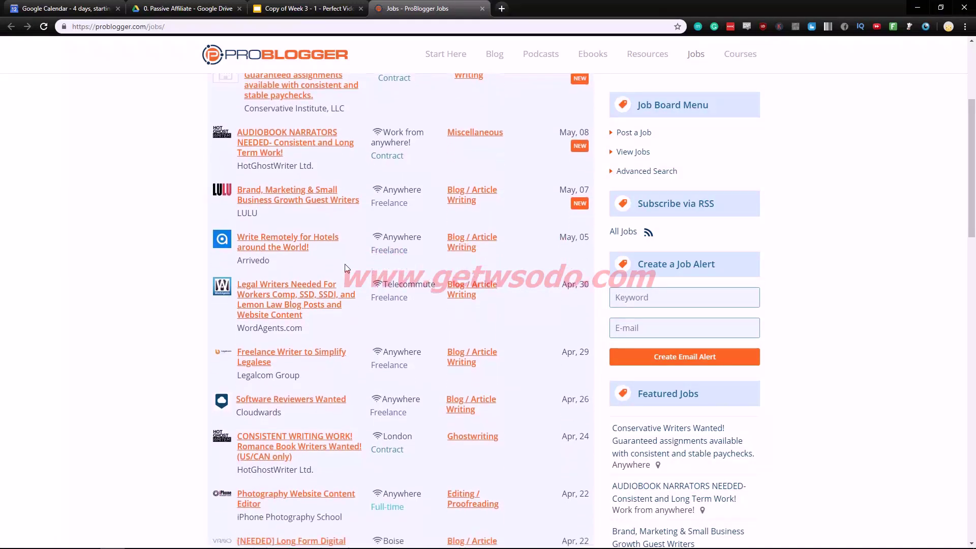
Open the WordAgents.com legal writers job ad, review its requirements and application instructions, and go back to the job list
{"action": "left_click", "coordinate": [311, 298]}
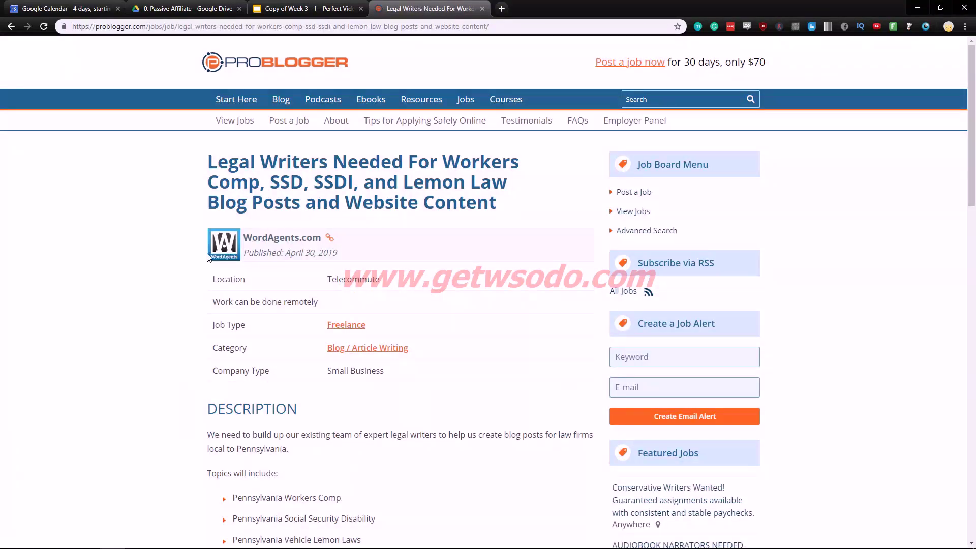
{"action": "scroll", "coordinate": [179, 393], "scroll_direction": "down", "scroll_amount": 15}
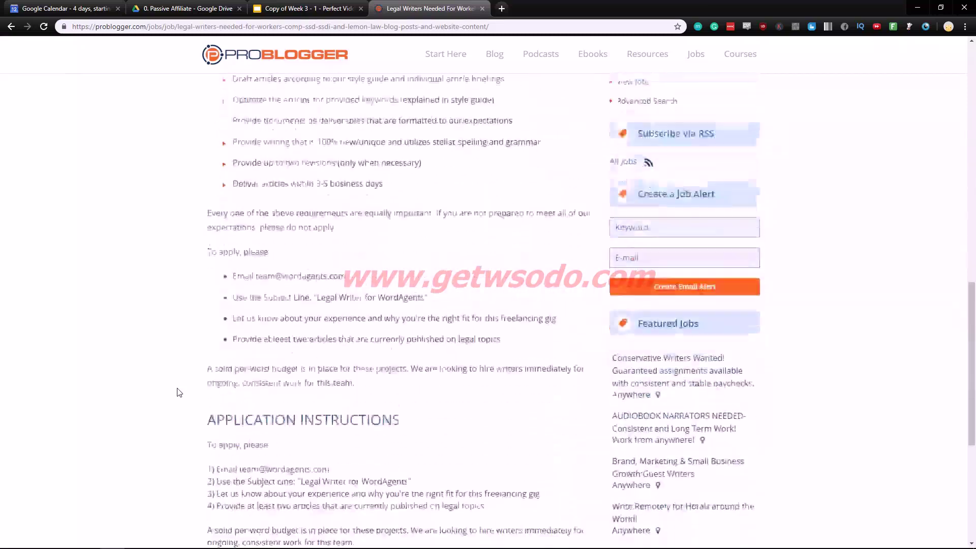
{"action": "scroll", "coordinate": [179, 392], "scroll_direction": "up", "scroll_amount": 1}
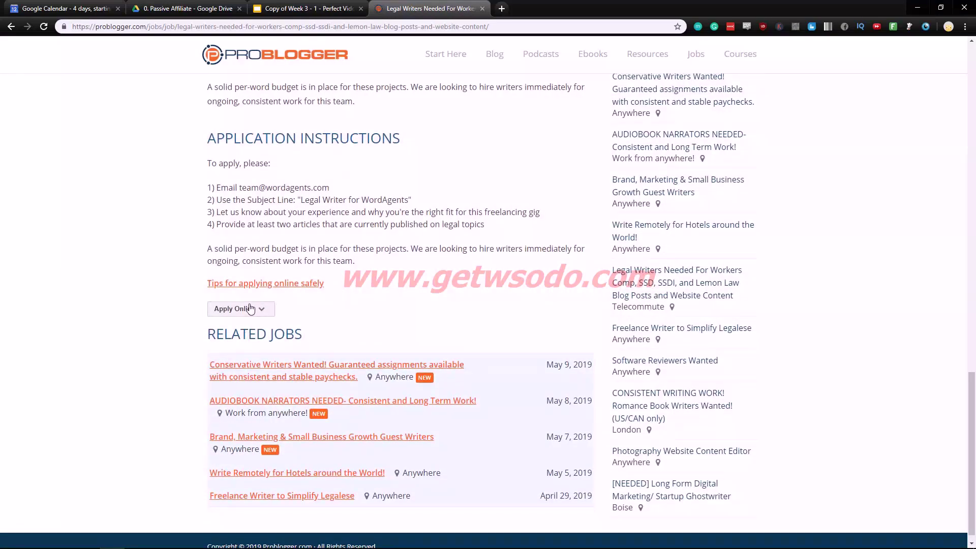
{"action": "scroll", "coordinate": [489, 239], "scroll_direction": "up", "scroll_amount": 1}
{"action": "scroll", "coordinate": [491, 239], "scroll_direction": "up", "scroll_amount": 10}
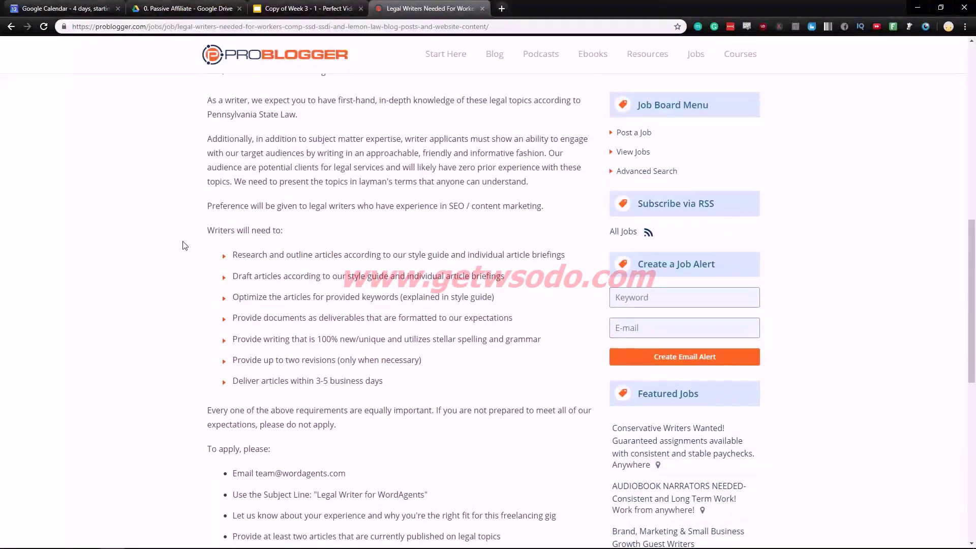
{"action": "key", "text": "alt+Left"}
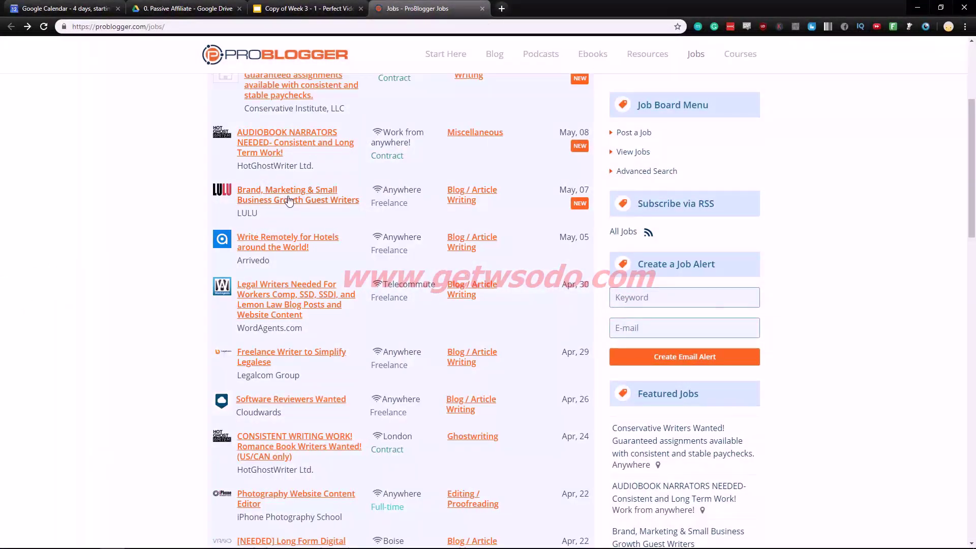
Open LULU's brand and marketing guest writers job ad, review its description and application requirements, and go back to the job list
{"action": "left_click", "coordinate": [291, 200]}
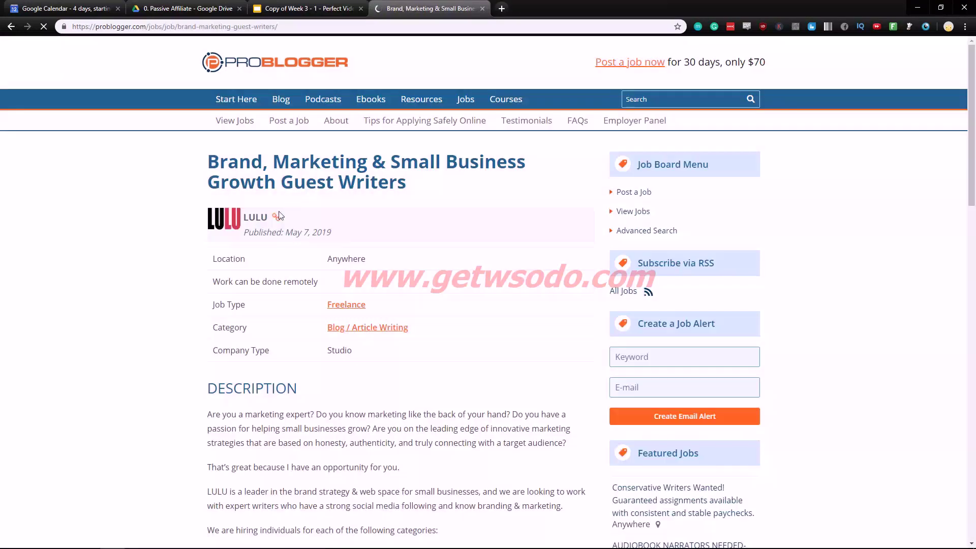
{"action": "scroll", "coordinate": [217, 296], "scroll_direction": "down", "scroll_amount": 2}
{"action": "scroll", "coordinate": [217, 297], "scroll_direction": "down", "scroll_amount": 15}
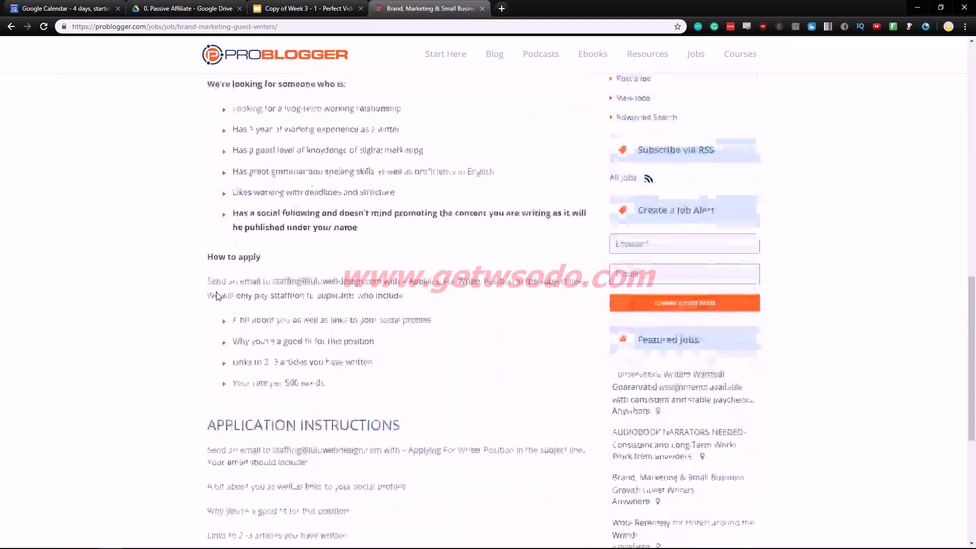
{"action": "scroll", "coordinate": [173, 222], "scroll_direction": "up", "scroll_amount": 10}
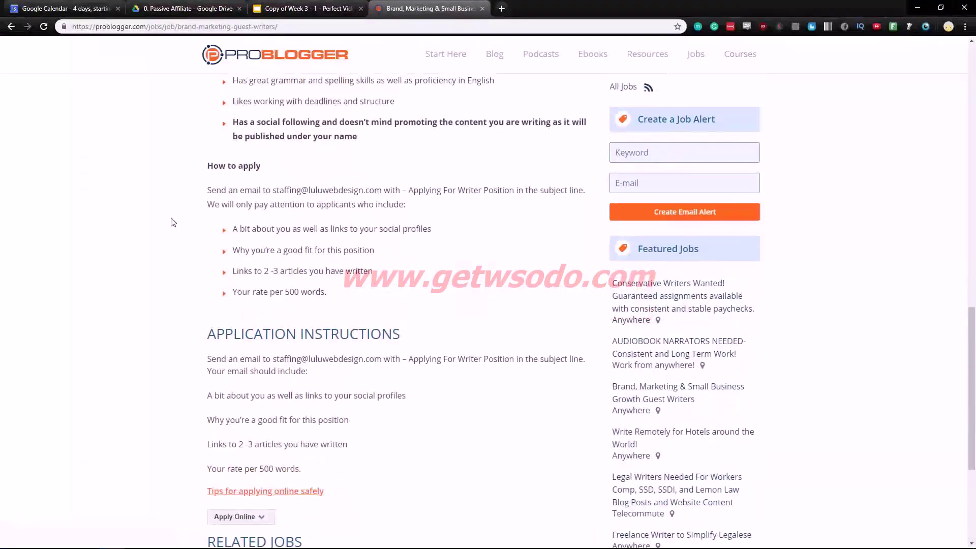
{"action": "scroll", "coordinate": [173, 222], "scroll_direction": "up", "scroll_amount": 6}
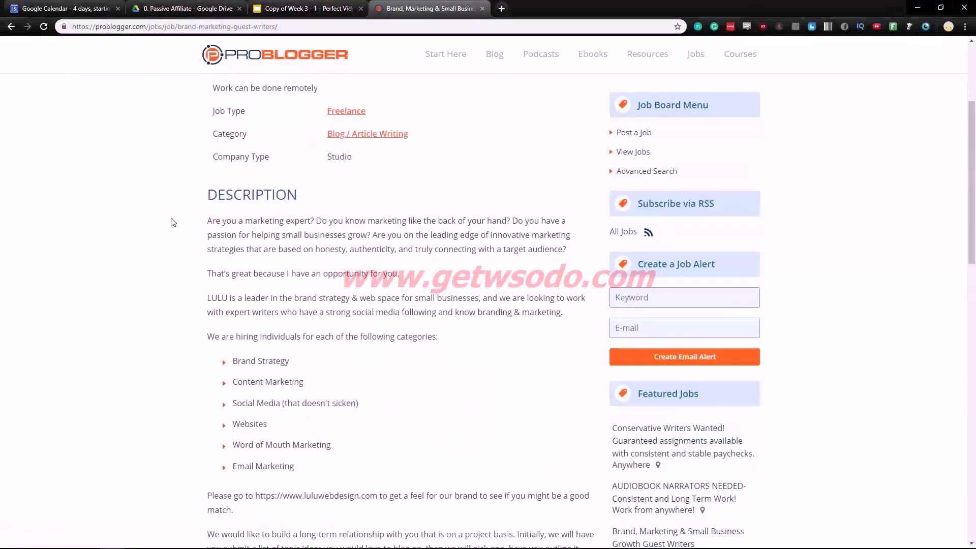
{"action": "right_click", "coordinate": [173, 222]}
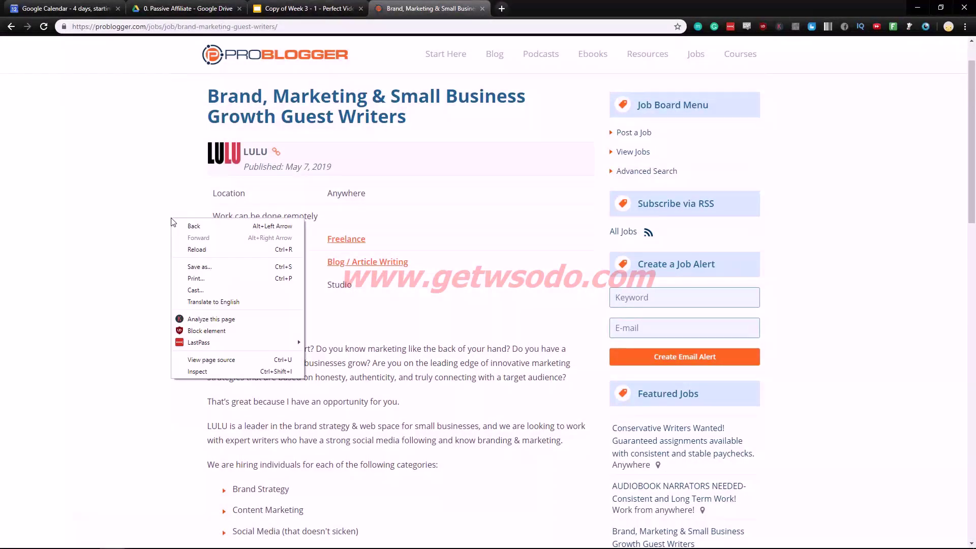
{"action": "left_click", "coordinate": [167, 213]}
{"action": "scroll", "coordinate": [168, 214], "scroll_direction": "down", "scroll_amount": 1}
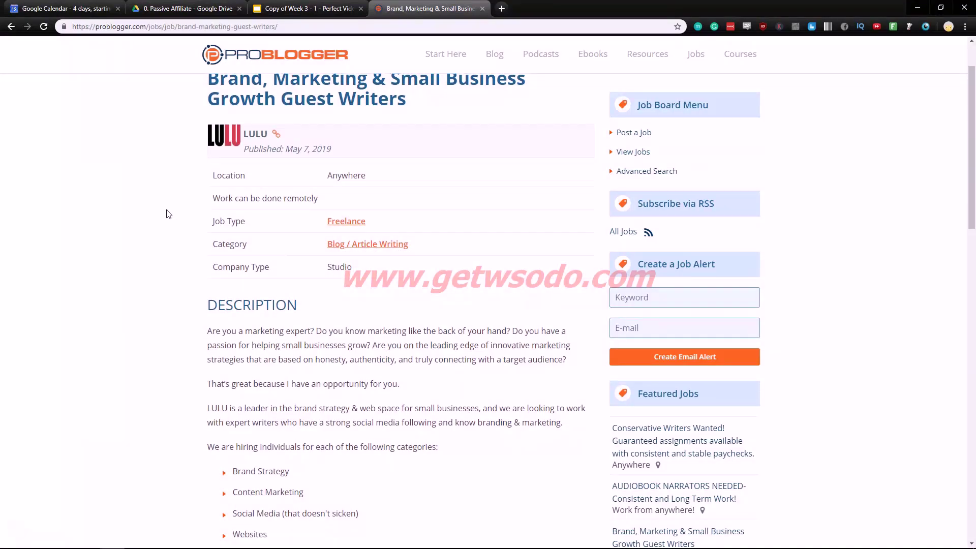
{"action": "scroll", "coordinate": [168, 214], "scroll_direction": "up", "scroll_amount": 1}
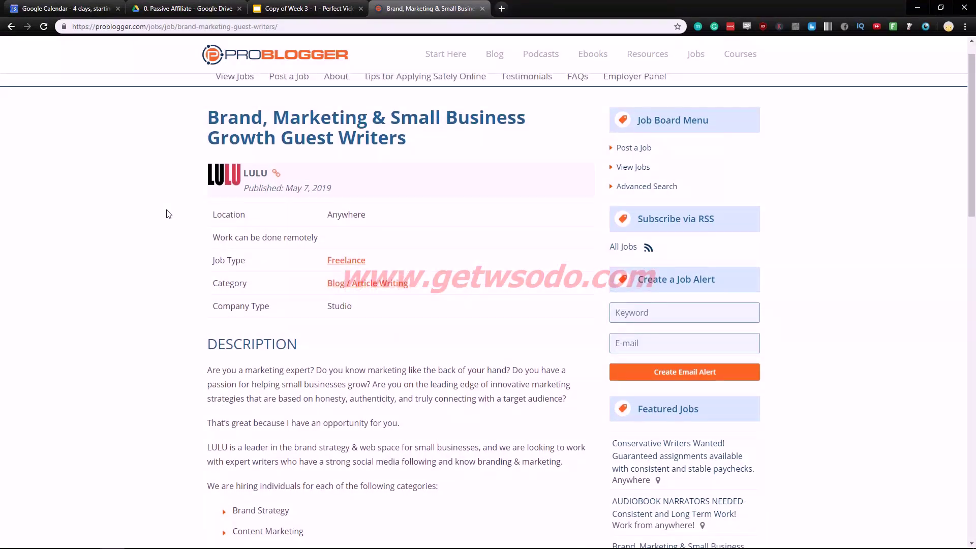
{"action": "key", "text": "alt+Left"}
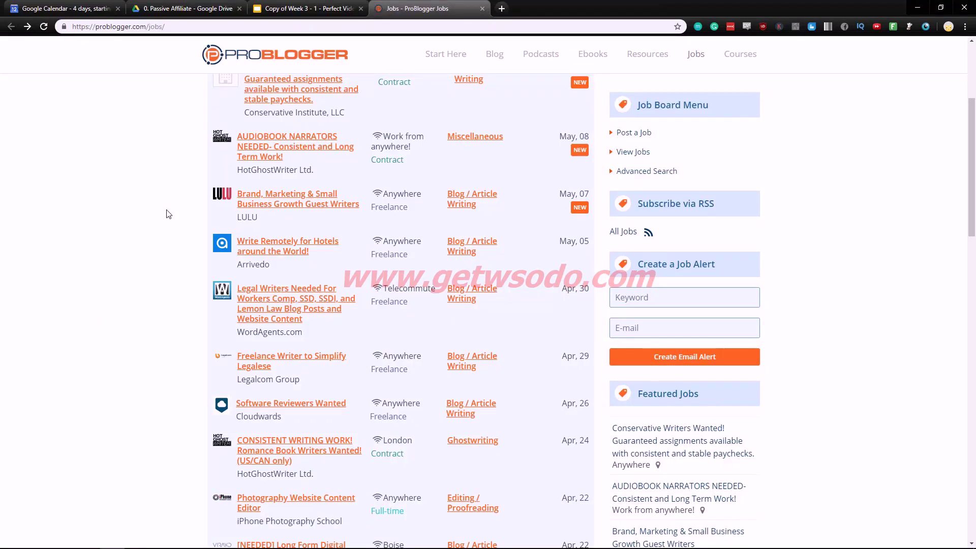
Close the ProBlogger job board and point out the ProBlogger prices on the favorite sites slide
{"action": "scroll", "coordinate": [169, 214], "scroll_direction": "up", "scroll_amount": 2}
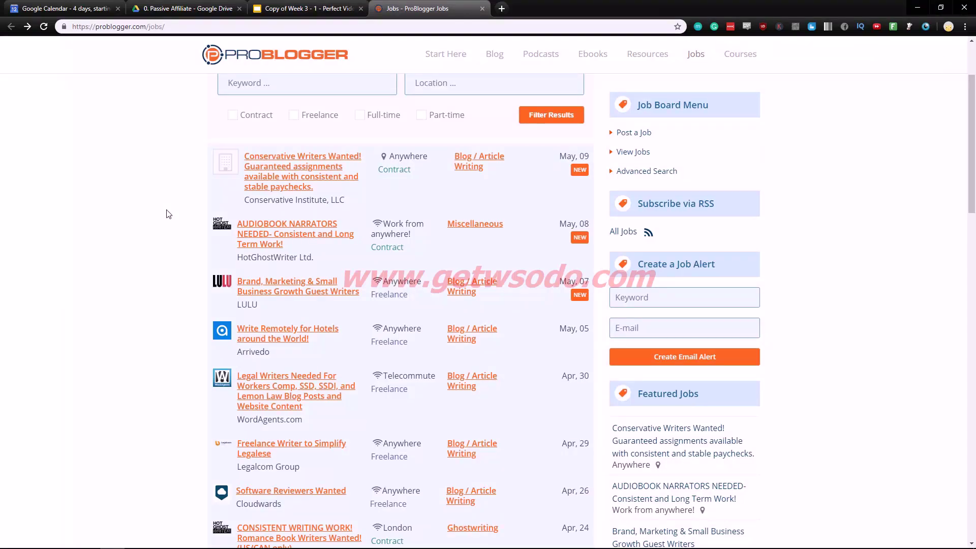
{"action": "key", "text": "ctrl+w"}
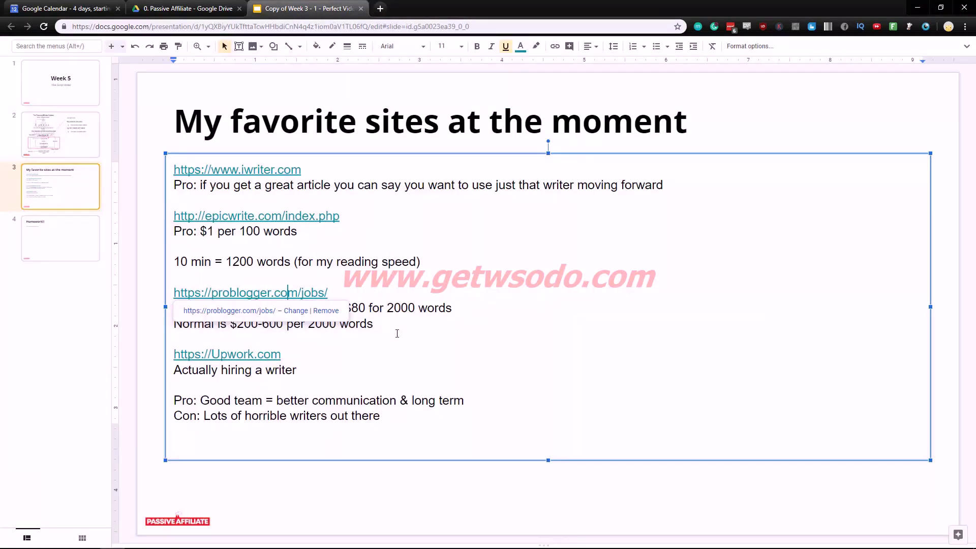
{"action": "left_click_drag", "start_coordinate": [376, 323], "coordinate": [344, 308]}
{"action": "left_click", "coordinate": [343, 308]}
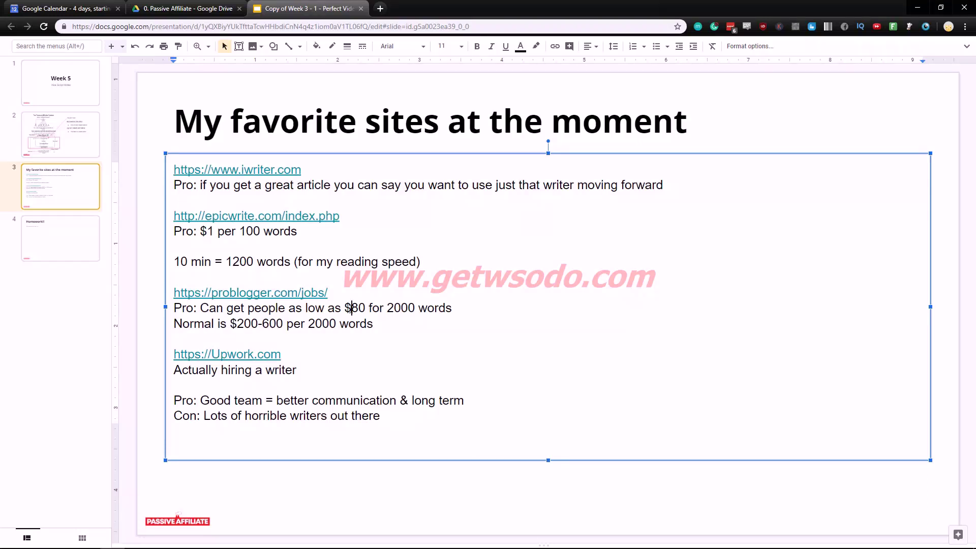
On the favorite sites slide, extend the Upwork con line with ", fire a lot before you find a real good one"
{"action": "key", "text": "Page_Down"}
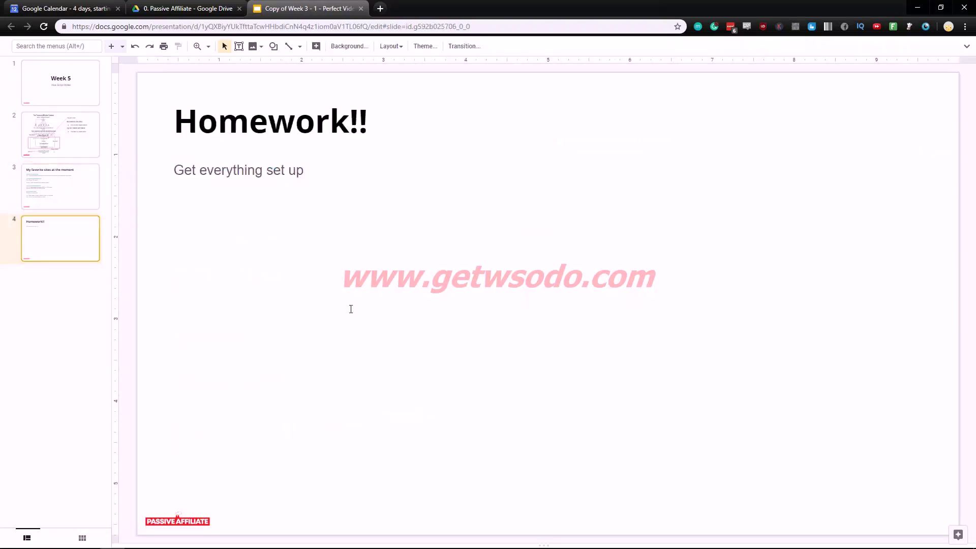
{"action": "left_click", "coordinate": [81, 196]}
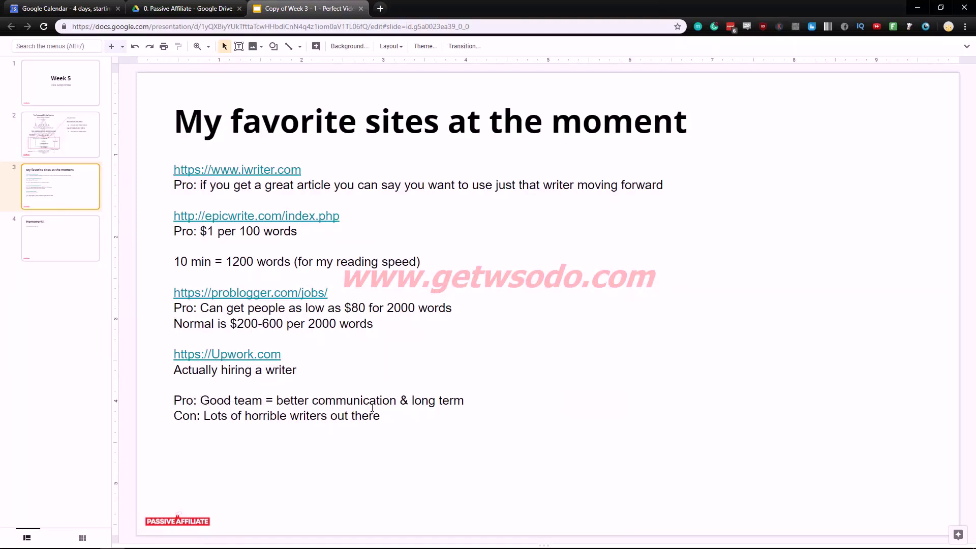
{"action": "left_click", "coordinate": [468, 402]}
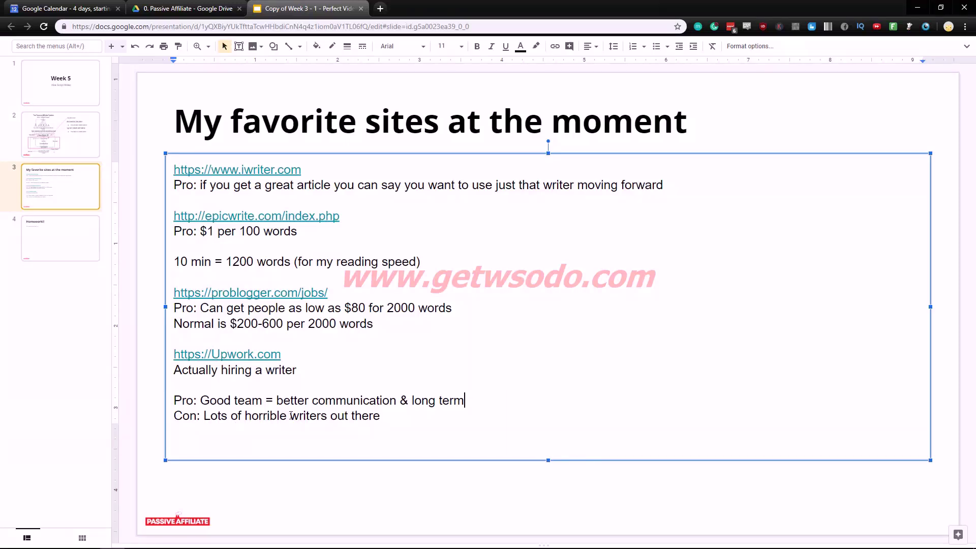
{"action": "left_click", "coordinate": [382, 417]}
{"action": "type", "text": "fire a lot before you fin"}
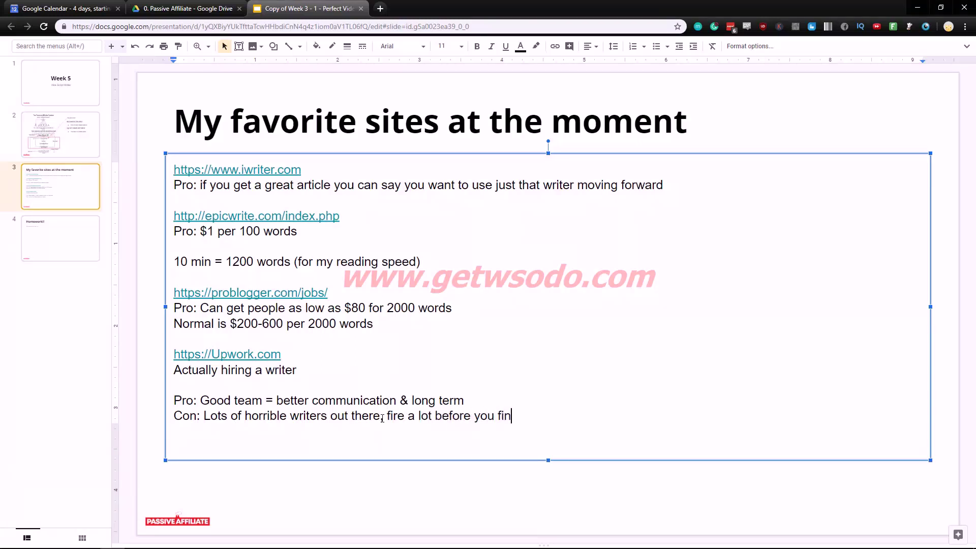
{"action": "type", "text": "d a real good one"}
{"action": "left_click", "coordinate": [382, 482]}
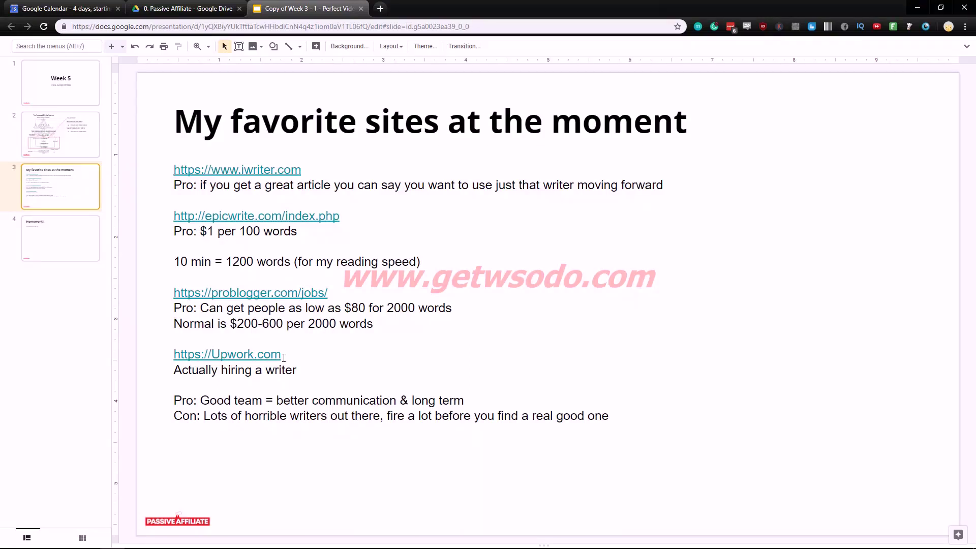
Highlight "hiring a writer" in the Upwork notes and open the Upwork link from the slide
{"action": "left_click_drag", "start_coordinate": [221, 370], "coordinate": [303, 370]}
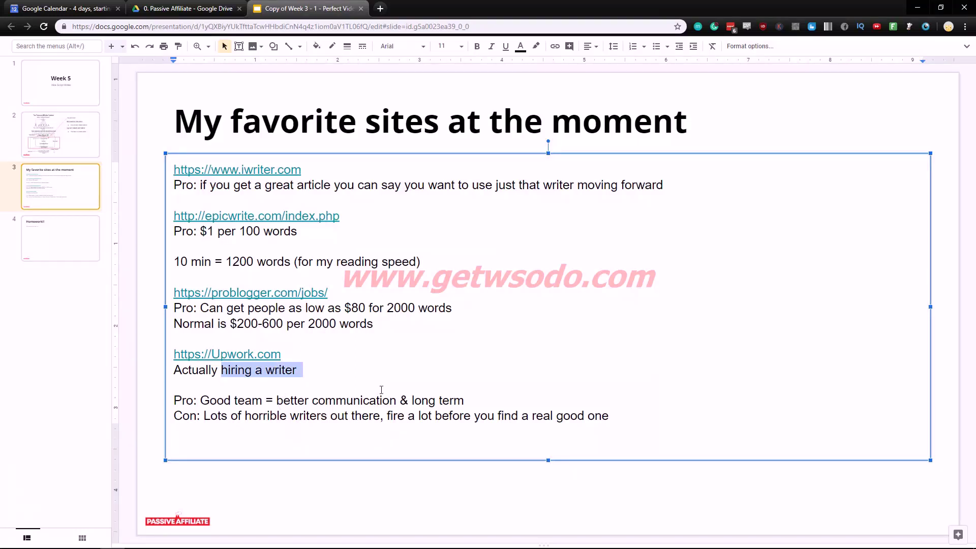
{"action": "left_click", "coordinate": [478, 398]}
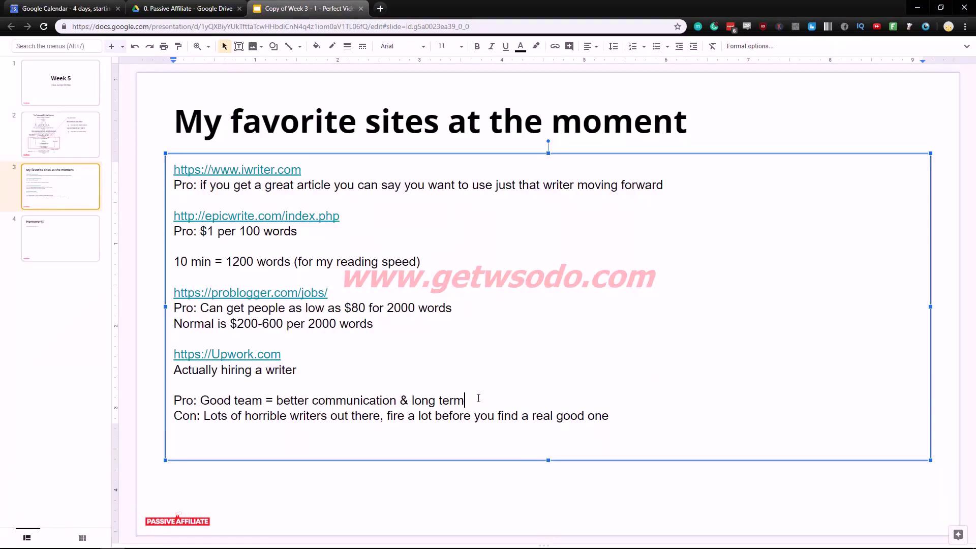
{"action": "left_click", "coordinate": [254, 354]}
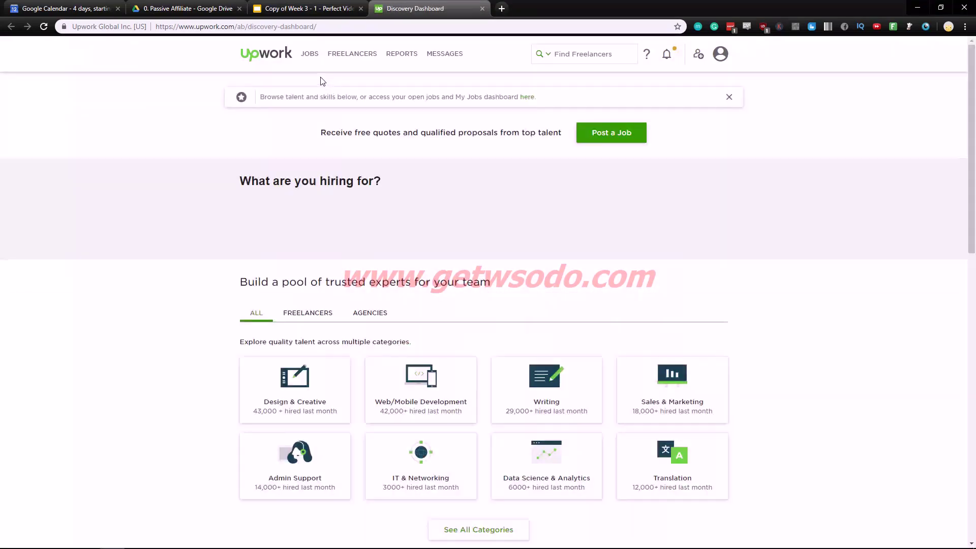
Start posting a job on Upwork and choose to create a new job post
{"action": "mouse_move", "coordinate": [310, 60]}
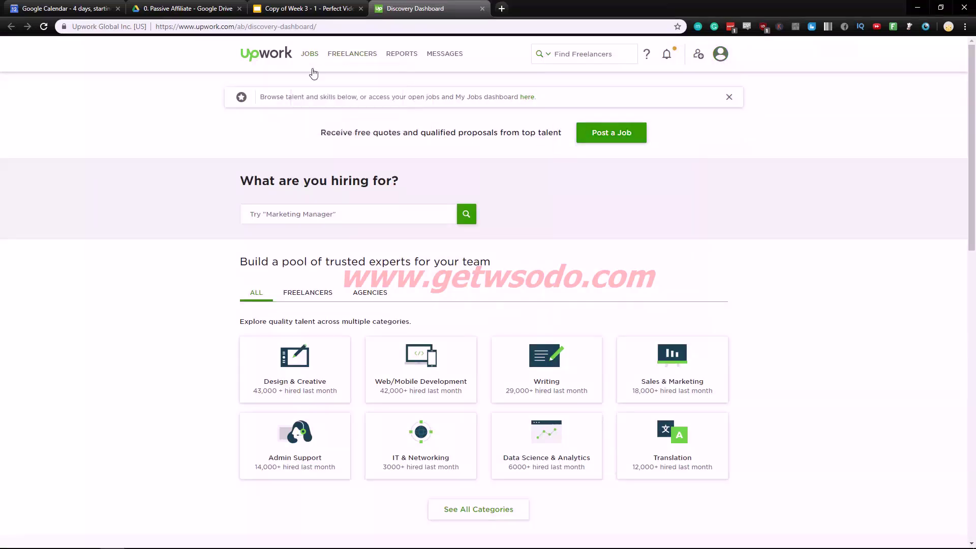
{"action": "left_click", "coordinate": [607, 142]}
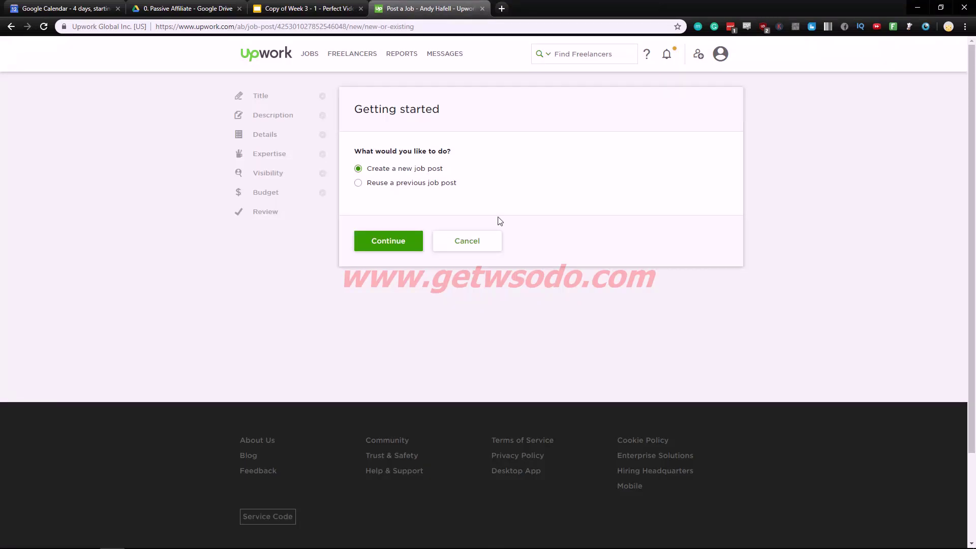
{"action": "scroll", "coordinate": [498, 221], "scroll_direction": "down", "scroll_amount": 1}
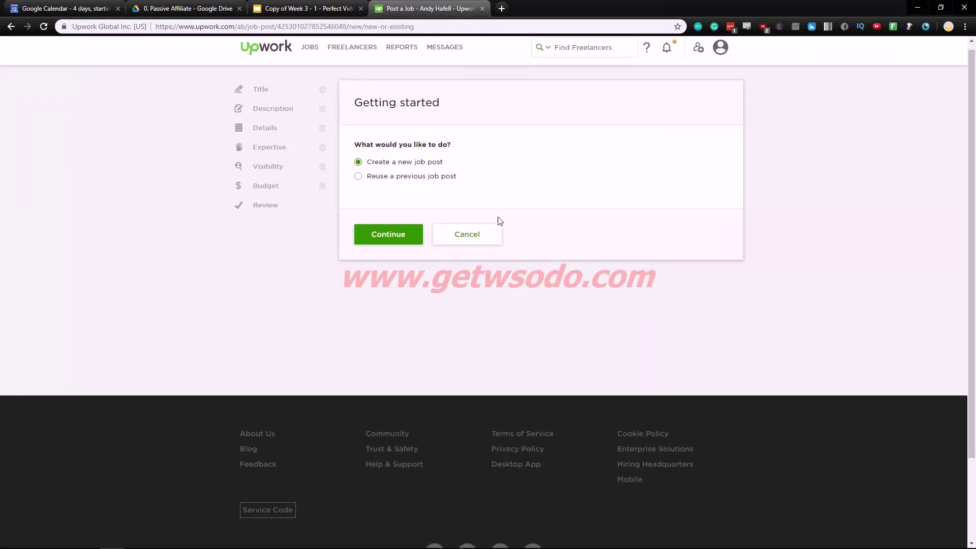
{"action": "left_click", "coordinate": [390, 234]}
Name the job post "Long Term Writer Needed for Youtube Channel" and highlight "Youtube Channel" in the name
{"action": "left_click", "coordinate": [477, 185]}
{"action": "type", "text": "LOng"}
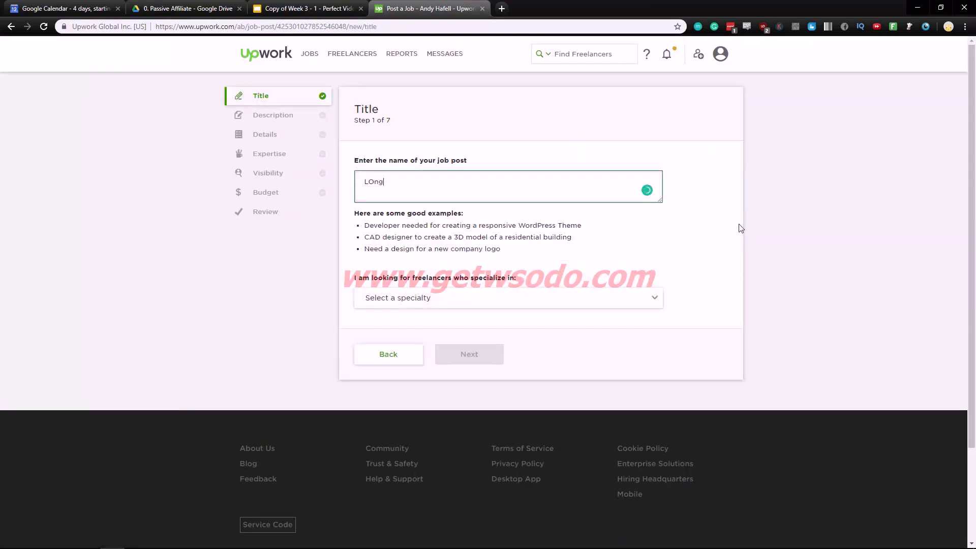
{"action": "key", "text": "BackSpace"}
{"action": "key", "text": "BackSpace"}
{"action": "key", "text": "BackSpace"}
{"action": "key", "text": "BackSpace"}
{"action": "type", "text": "Long t"}
{"action": "type", "text": "erm co"}
{"action": "key", "text": "BackSpace"}
{"action": "key", "text": "BackSpace"}
{"action": "type", "text": "cwriter n"}
{"action": "key", "text": "BackSpace"}
{"action": "type", "text": "needed"}
{"action": "key", "text": "ctrl+BackSpace"}
{"action": "key", "text": "ctrl+BackSpace"}
{"action": "key", "text": "ctrl+BackSpace"}
{"action": "type", "text": "Term Writer Needed for Youtube Channel"}
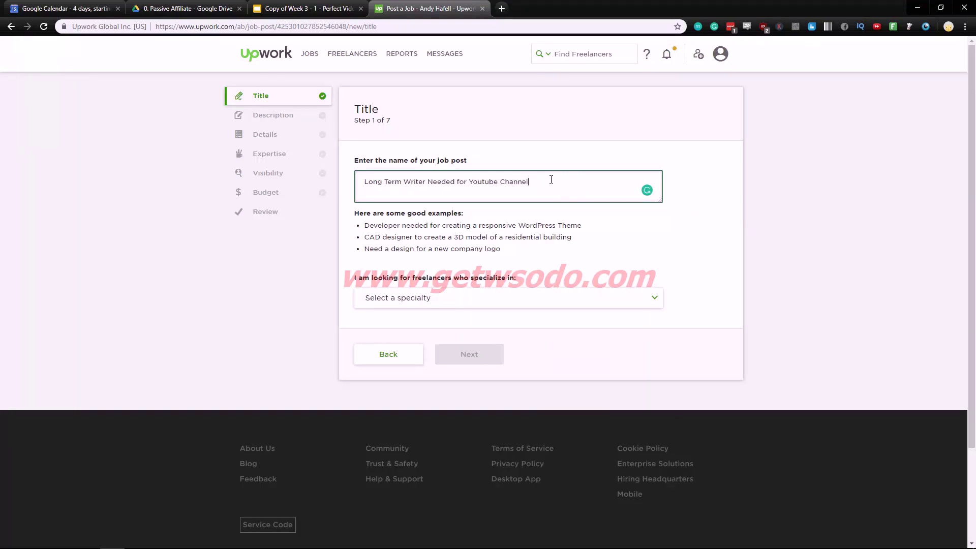
{"action": "left_click_drag", "start_coordinate": [528, 183], "coordinate": [470, 184]}
Set the freelancer specialty to Content Writing from the Writing category and continue to the description stage
{"action": "left_click", "coordinate": [589, 303]}
{"action": "mouse_move", "coordinate": [457, 328]}
{"action": "mouse_move", "coordinate": [403, 487]}
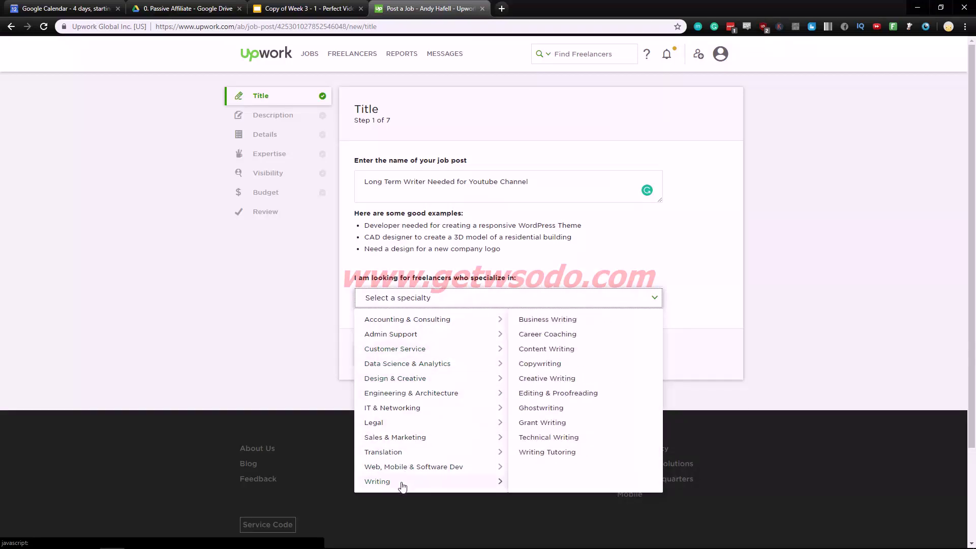
{"action": "left_click", "coordinate": [569, 356]}
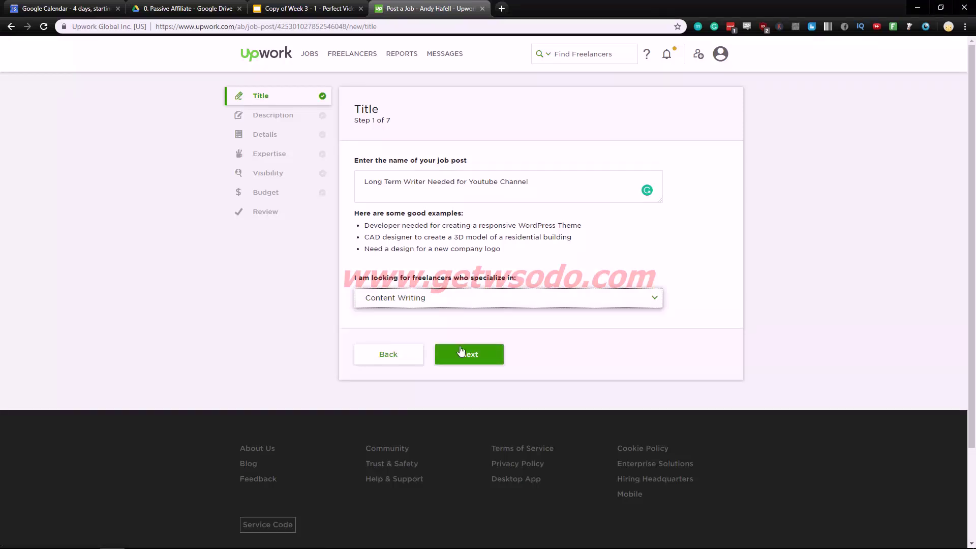
{"action": "left_click", "coordinate": [463, 351]}
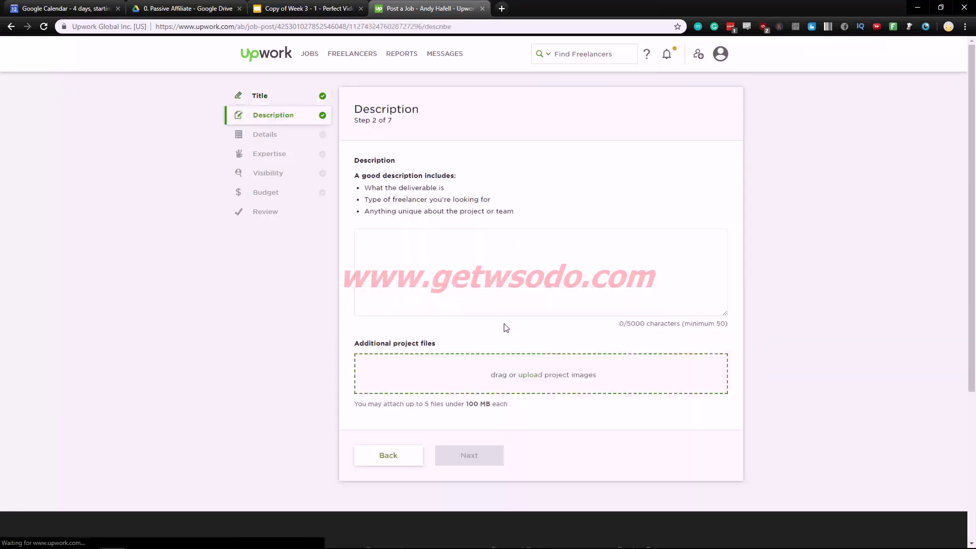
Fill the job description with a few lines of random filler text ending in a full stop
{"action": "left_click", "coordinate": [502, 312]}
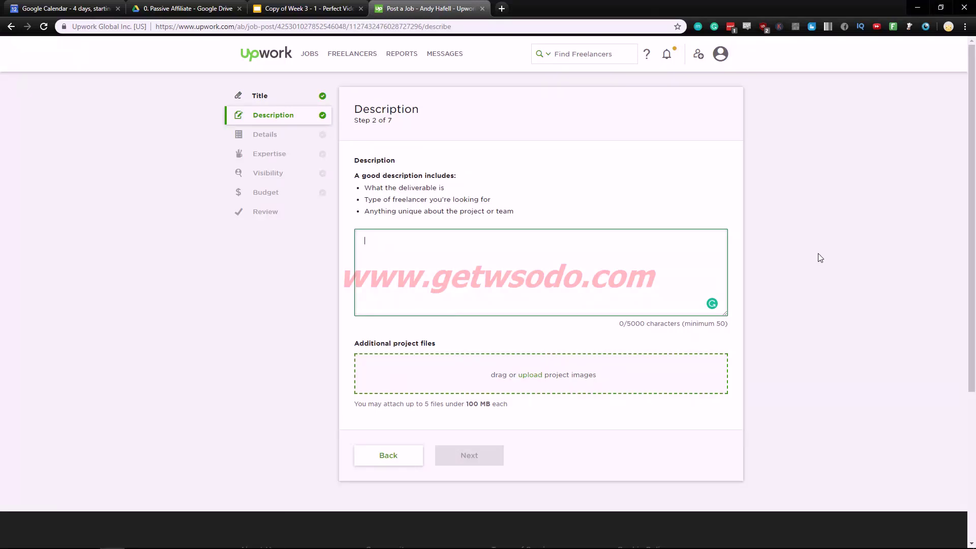
{"action": "type", "text": "joijoegoih"}
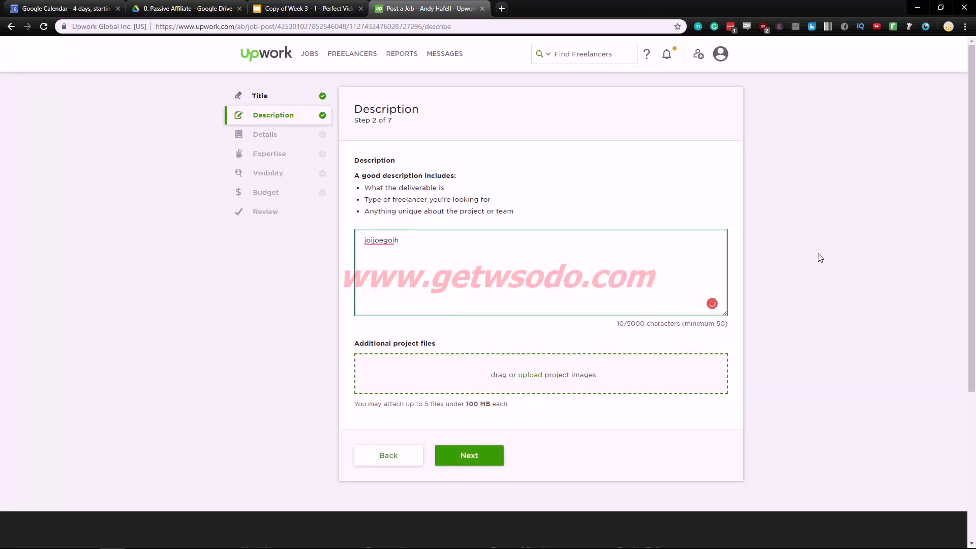
{"action": "type", "text": " oidne d sinodeni oign as oinas odni no"}
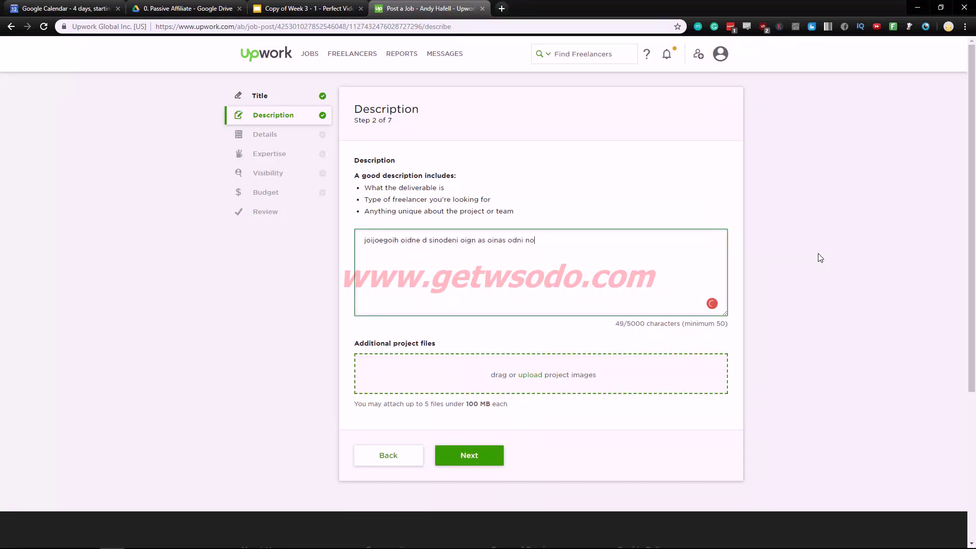
{"action": "type", "text": " dio no no nosidn aoind ndoe nd n"}
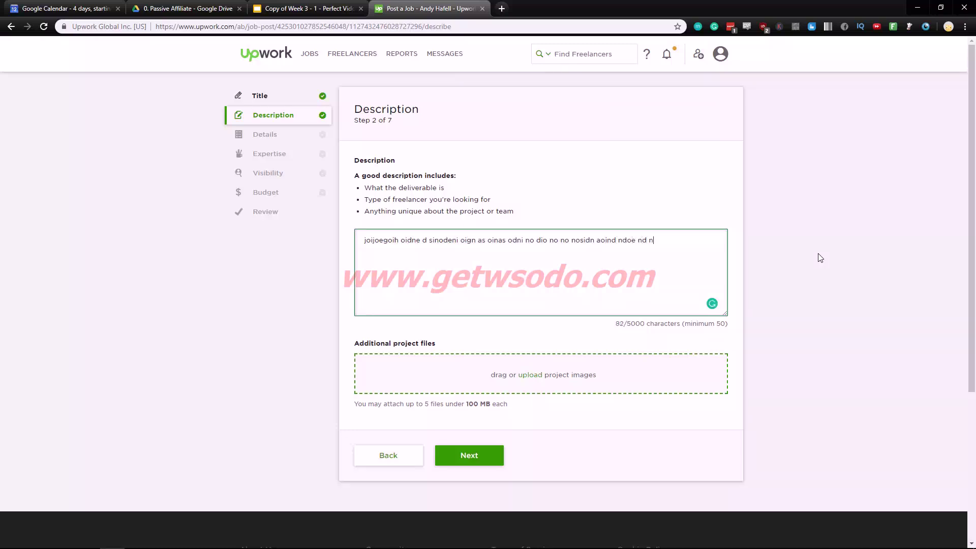
{"action": "type", "text": "oadn oansdo neogni oisnd oanoein o"}
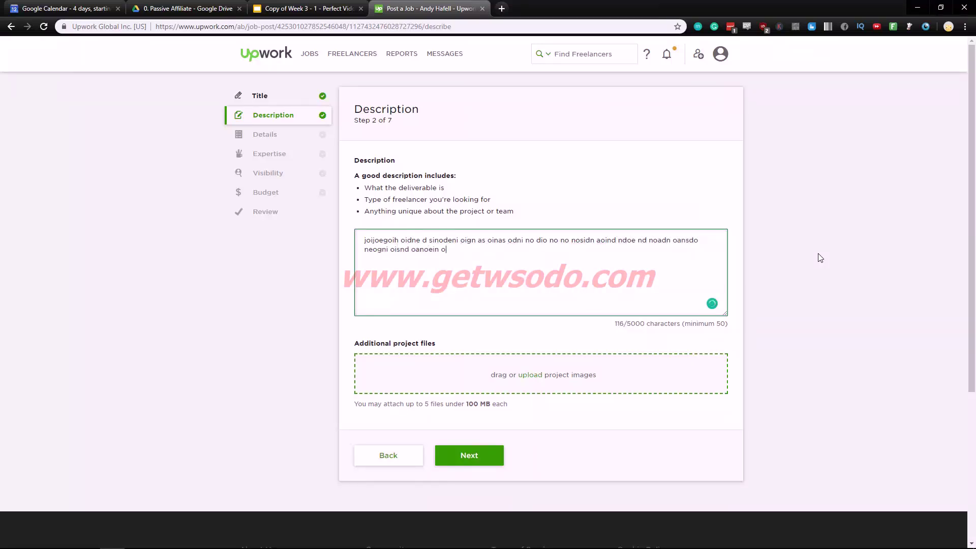
{"action": "type", "text": "ign osnidoisnoien odins odan oendo en"}
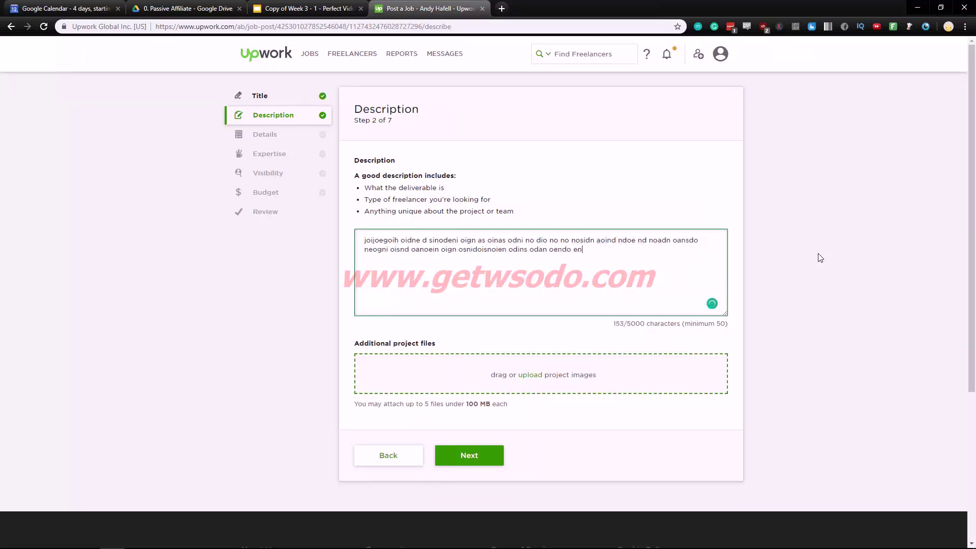
{"action": "type", "text": "foi noasnidoienf oinsao dnieoifn oeifn so"}
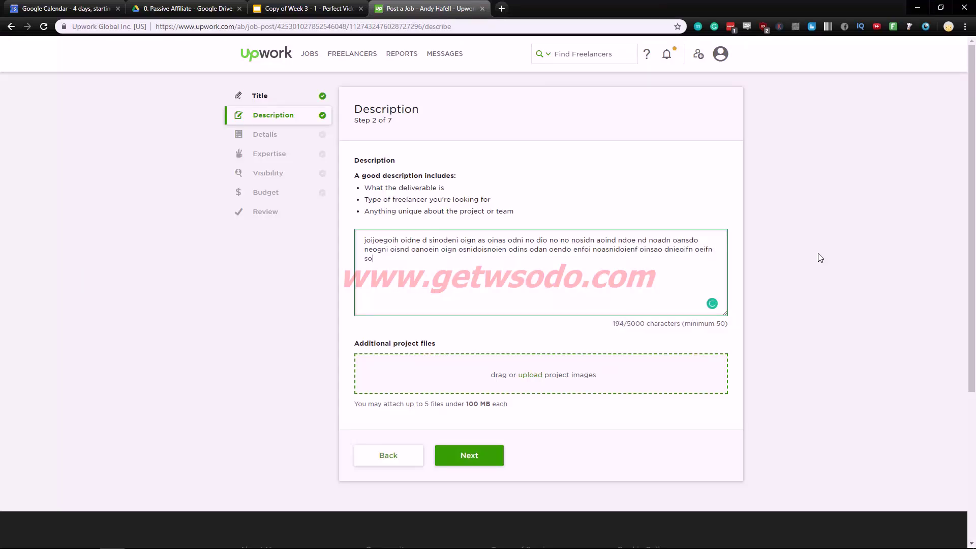
{"action": "type", "text": "idn oein foina sodnieoifn foine oinre "}
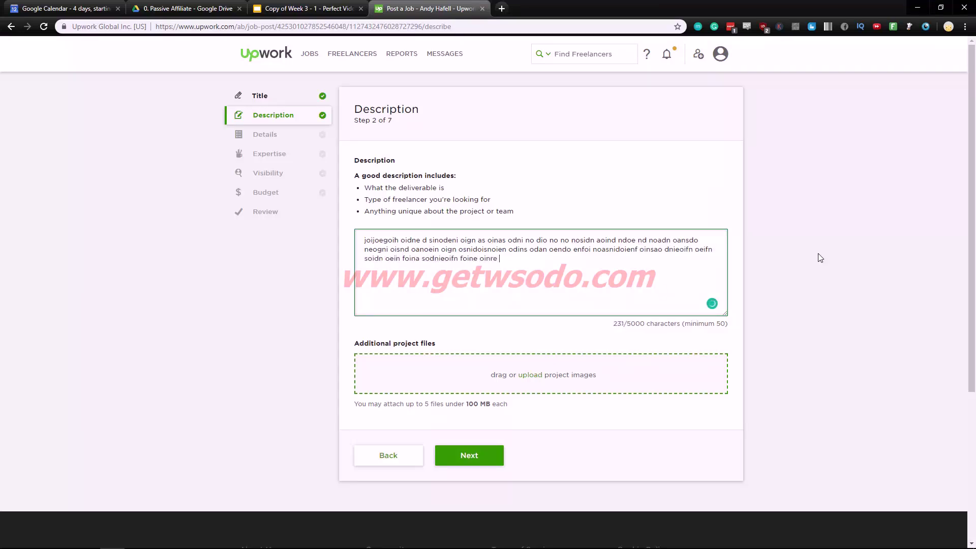
{"action": "type", "text": "onisad onsodn oenoni foein foein foni"}
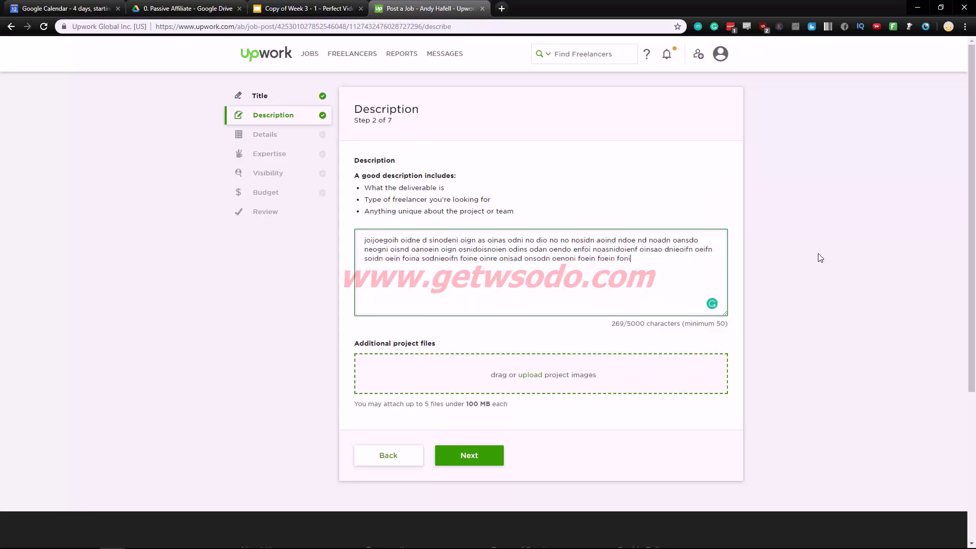
{"action": "type", "text": "foin osifnfio nvin oin oni oin oin."}
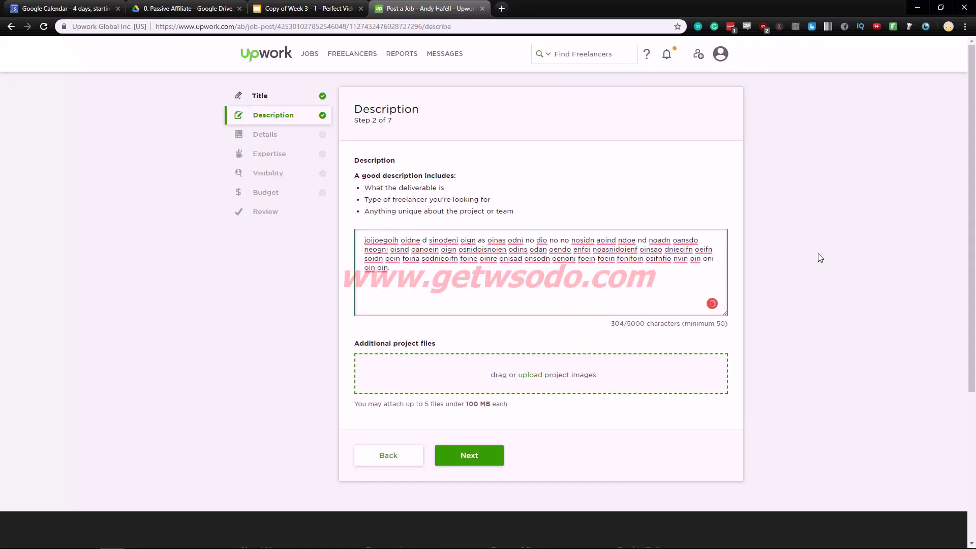
Add the question "How many subscribers does Coping with mental health have on youtube?" to the description, followed by more filler text
{"action": "type", "text": " WHatat is my channel"}
{"action": "key", "text": "ctrl+BackSpace"}
{"action": "key", "text": "ctrl+BackSpace"}
{"action": "key", "text": "ctrl+BackSpace"}
{"action": "key", "text": "ctrl+BackSpace"}
{"action": "key", "text": "BackSpace"}
{"action": "type", "text": "How many suc"}
{"action": "type", "text": "scribers does"}
{"action": "type", "text": "Coping with "}
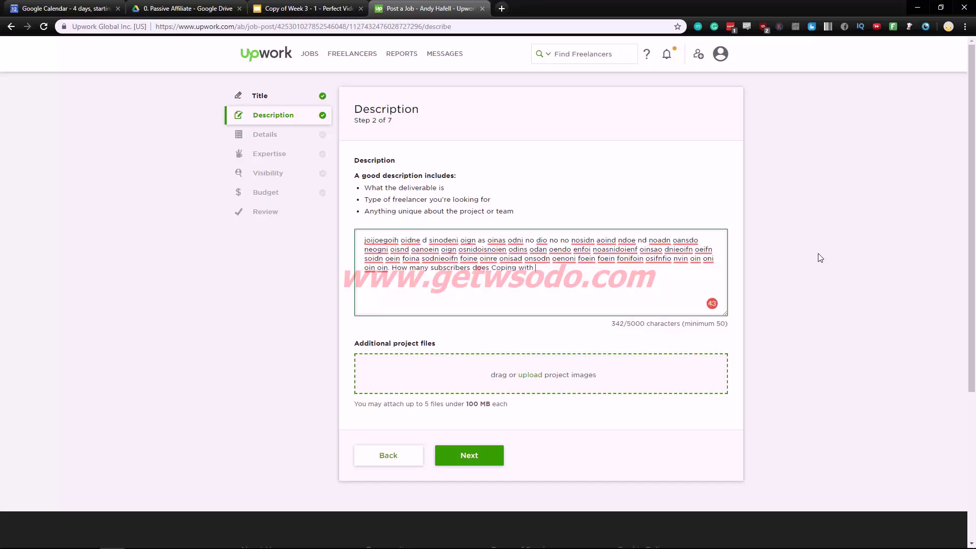
{"action": "type", "text": "mental health have on youtube? hasdoih oaid oidh osih doh odh"}
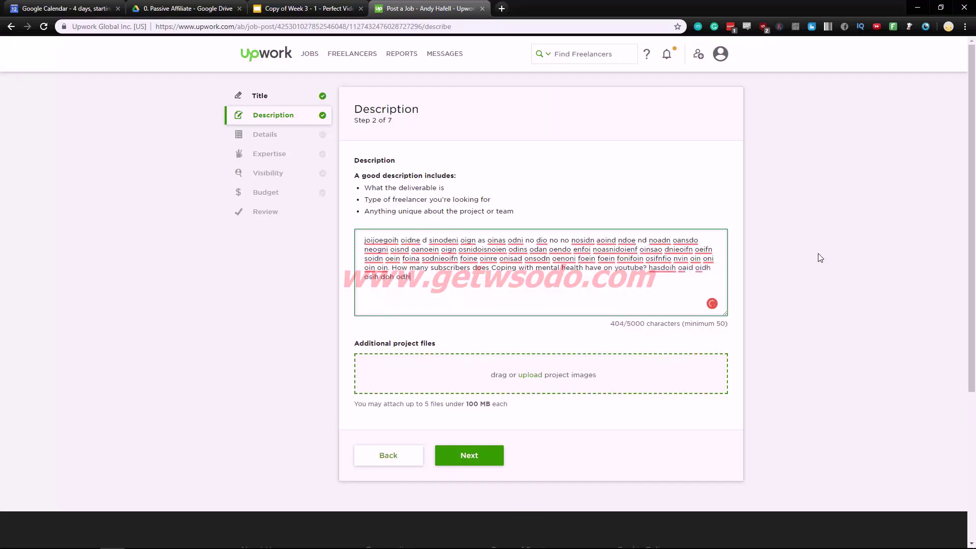
{"action": "type", "text": " oshidsoih oah dohaso dhiaosidh aoshd oahs"}
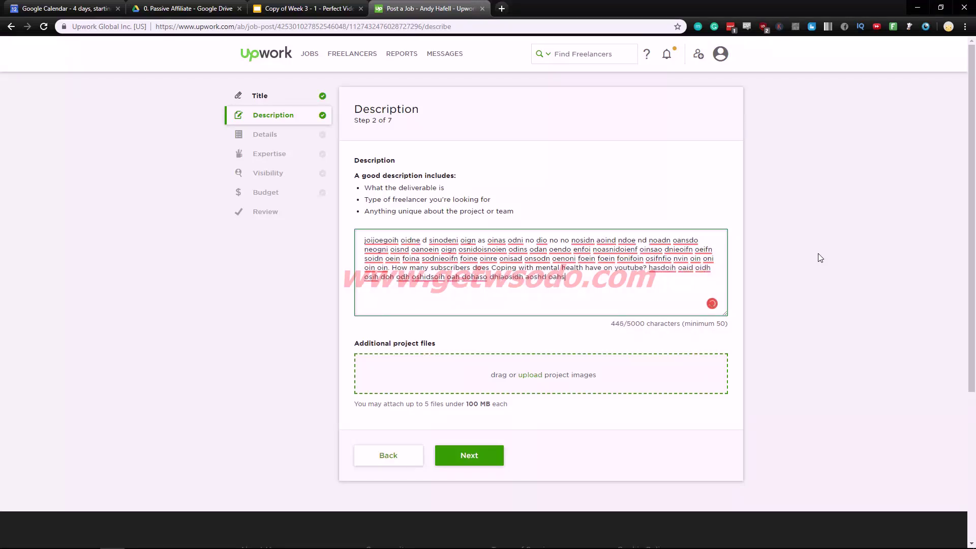
{"action": "type", "text": "do hasodh oahfo ehoifh oaishdoiahsd ohia"}
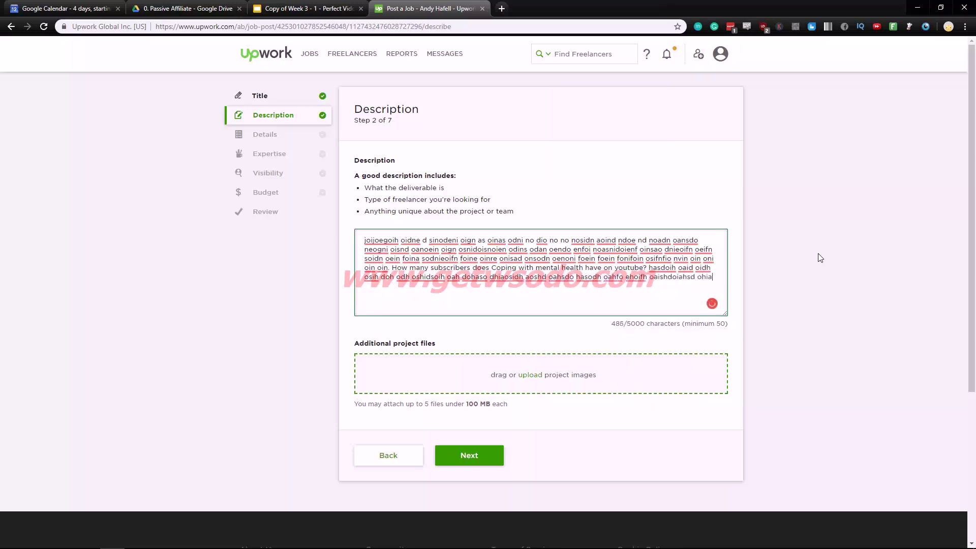
{"action": "type", "text": "sdoih asd"}
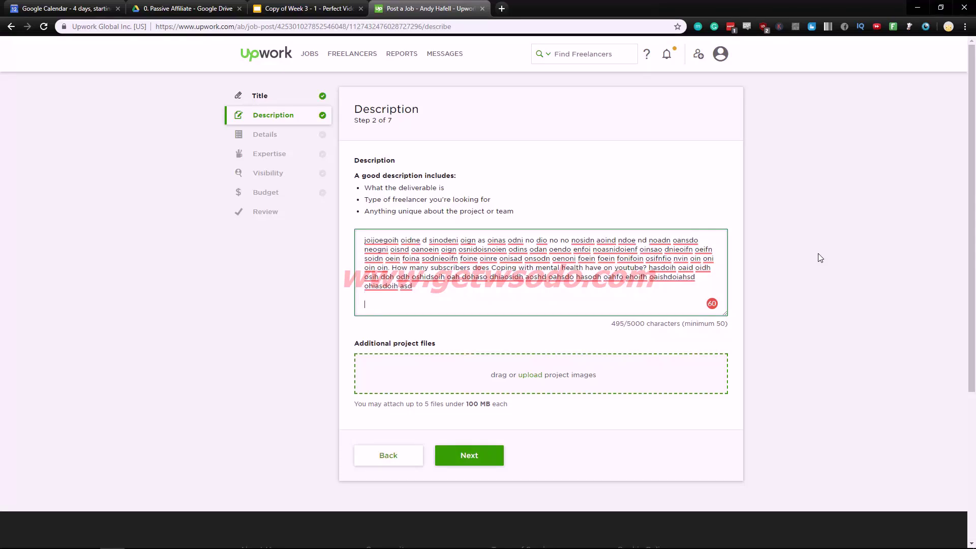
Below the filler paragraph, add a "Job descriping" heading with the lines "Do this", "do That" and "Th this"
{"action": "key", "text": "Return"}
{"action": "key", "text": "Return"}
{"action": "key", "text": "Return"}
{"action": "type", "text": "Job descriping"}
{"action": "key", "text": "Return"}
{"action": "key", "text": "Return"}
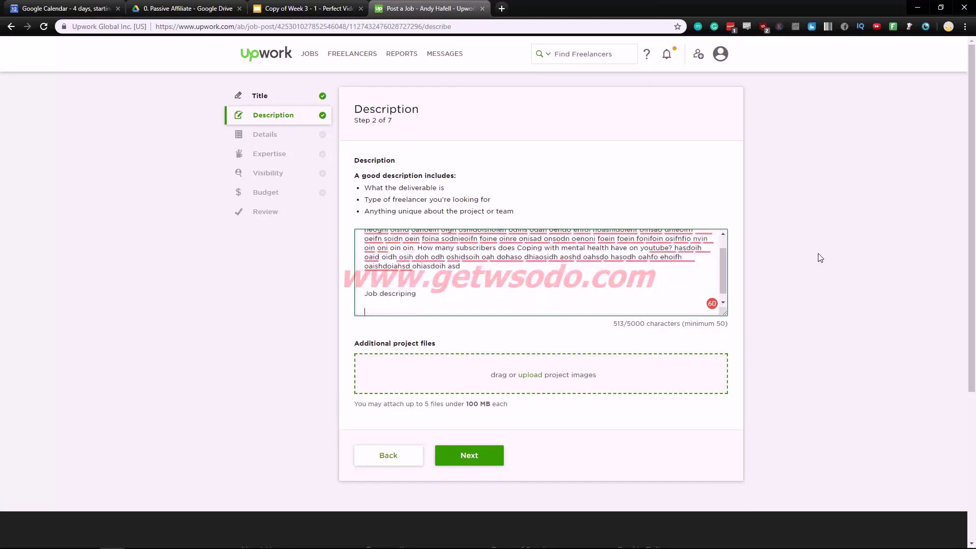
{"action": "type", "text": "Do this"}
{"action": "key", "text": "Return"}
{"action": "type", "text": "do That"}
{"action": "key", "text": "Return"}
{"action": "type", "text": "Th this"}
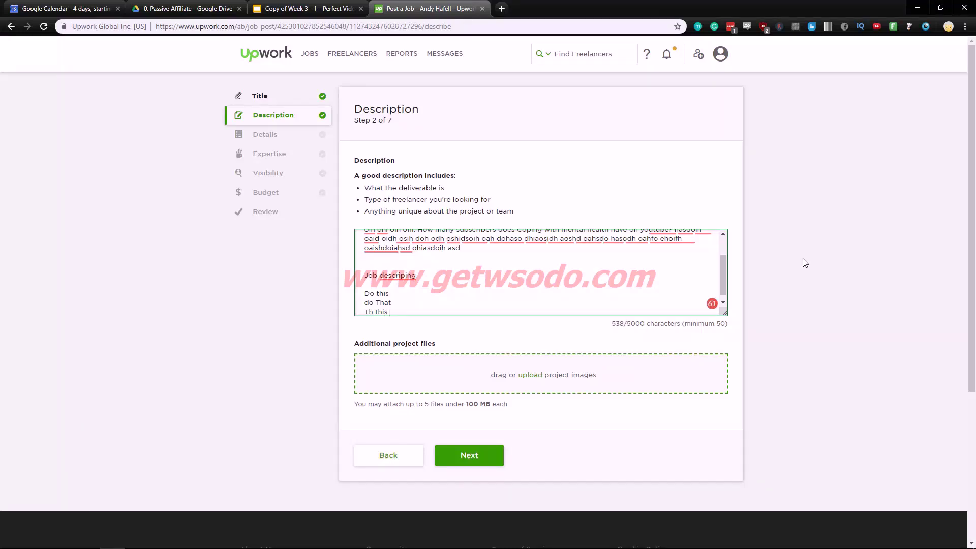
Enlarge the description box to show all its text and highlight the subscriber-count question hidden in the paragraph
{"action": "left_click", "coordinate": [729, 316]}
{"action": "left_click_drag", "start_coordinate": [730, 316], "coordinate": [734, 430]}
{"action": "left_click", "coordinate": [524, 386]}
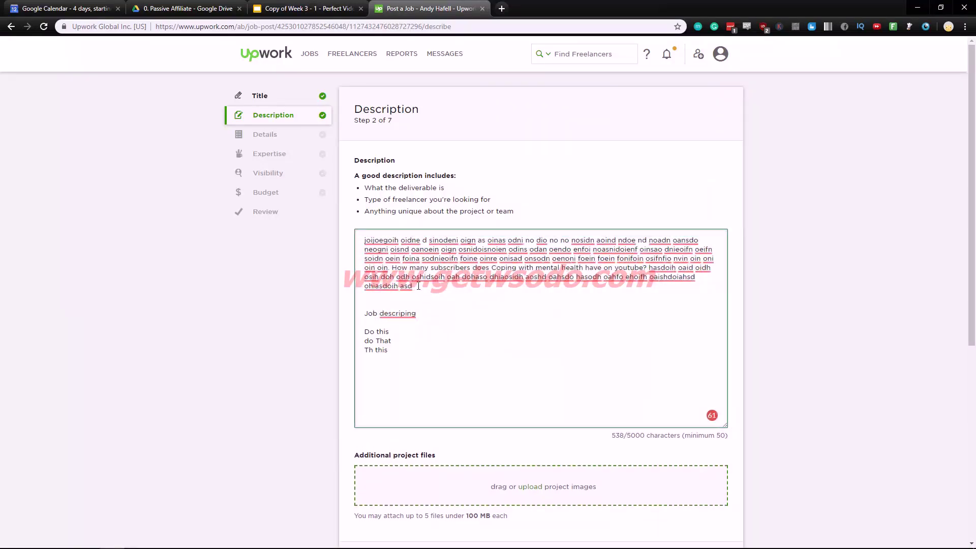
{"action": "left_click_drag", "start_coordinate": [392, 268], "coordinate": [648, 268]}
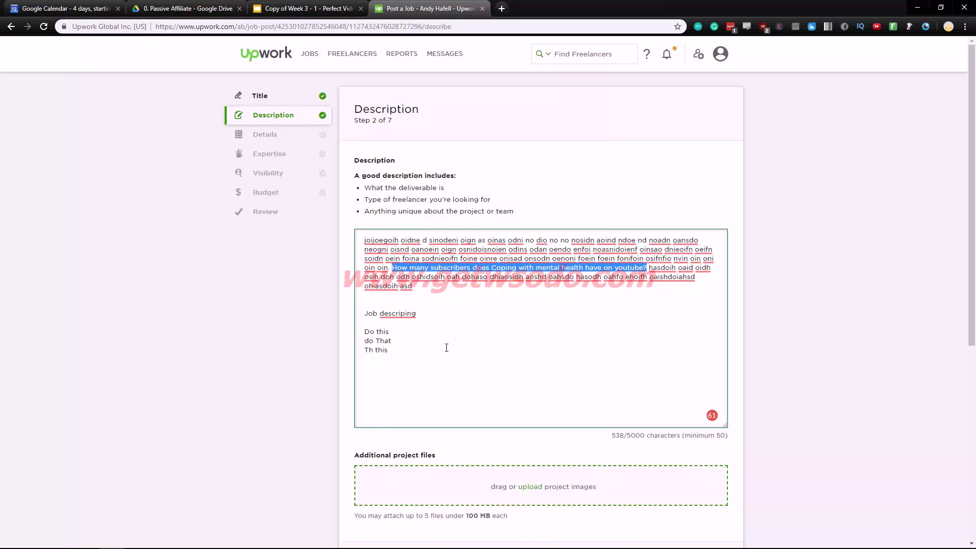
Copy the whole filler paragraph and paste it twice after itself to lengthen the description
{"action": "left_click", "coordinate": [427, 288]}
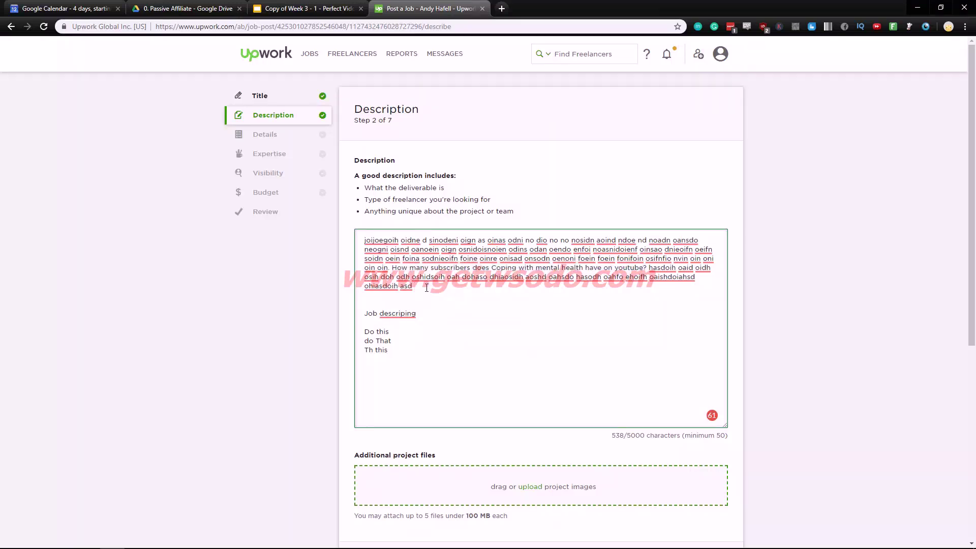
{"action": "left_click_drag", "start_coordinate": [427, 288], "coordinate": [363, 240]}
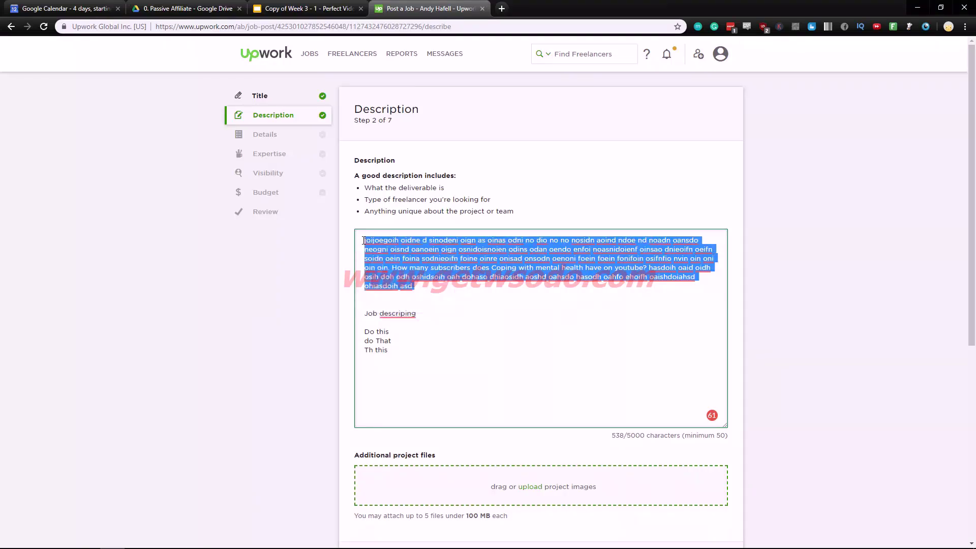
{"action": "key", "text": "ctrl+c"}
{"action": "left_click", "coordinate": [449, 290]}
{"action": "key", "text": "ctrl+v"}
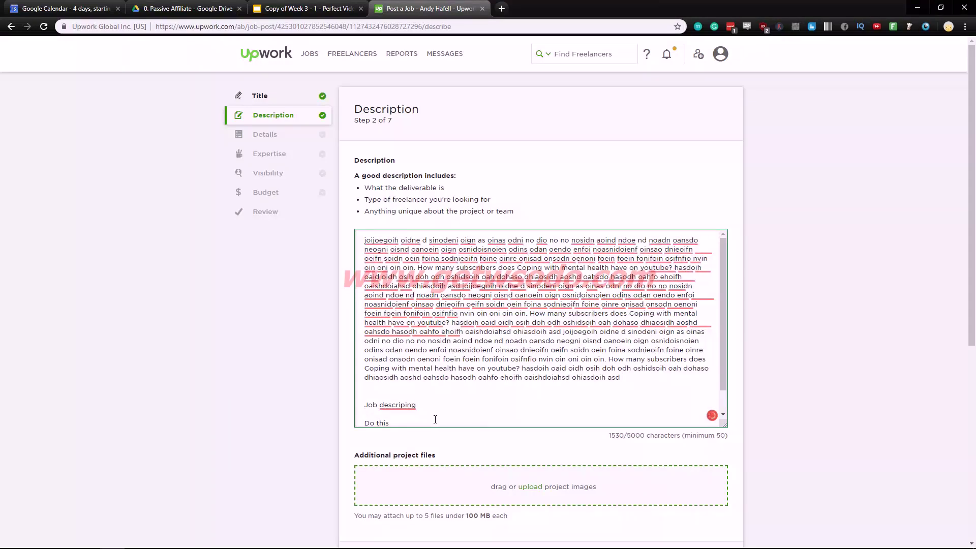
Delete the "Job descriping" heading and its task lines from the end of the description
{"action": "left_click", "coordinate": [382, 392]}
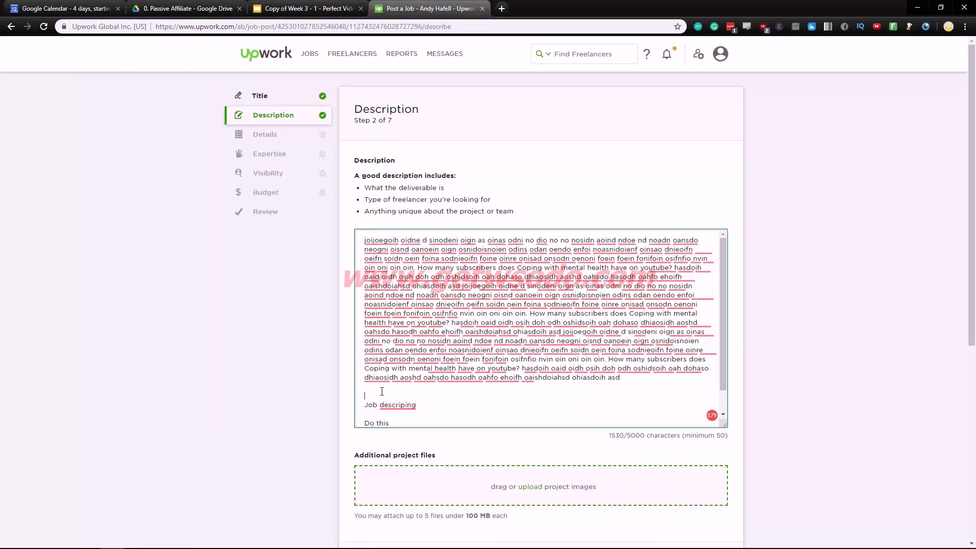
{"action": "left_click_drag", "start_coordinate": [372, 394], "coordinate": [449, 415]}
{"action": "key", "text": "BackSpace"}
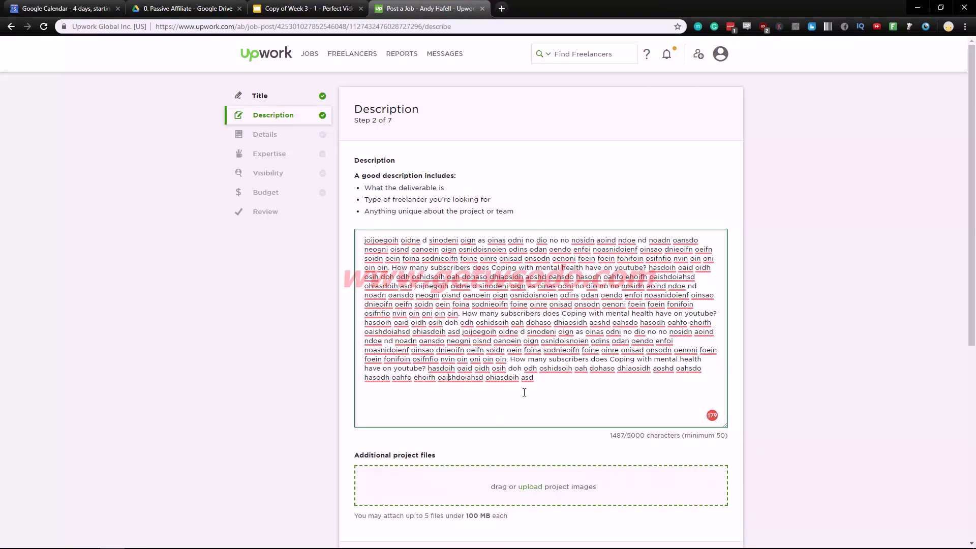
Highlight most of the repeated description text, clear the selection, and close the Upwork job post to return to the favorite sites slide
{"action": "left_click_drag", "start_coordinate": [560, 388], "coordinate": [413, 276]}
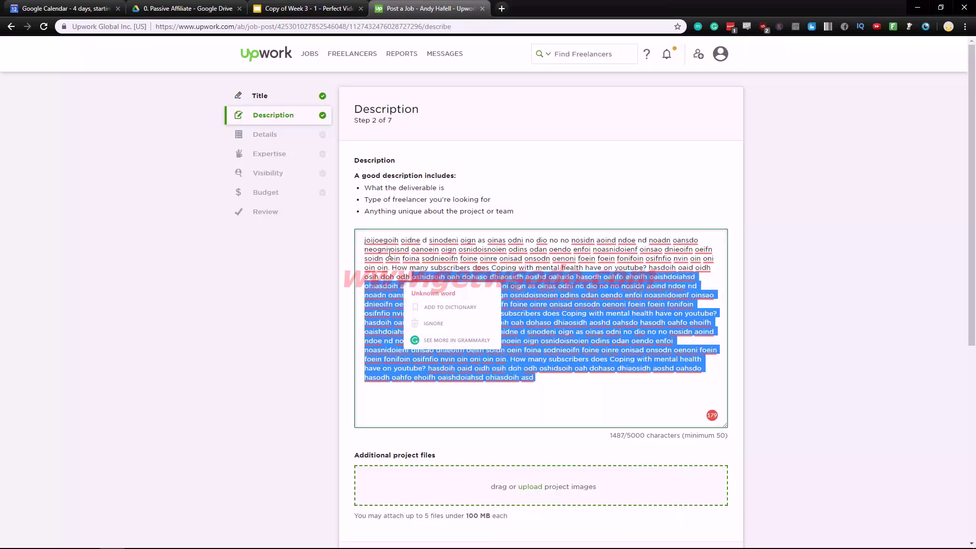
{"action": "left_click", "coordinate": [531, 162]}
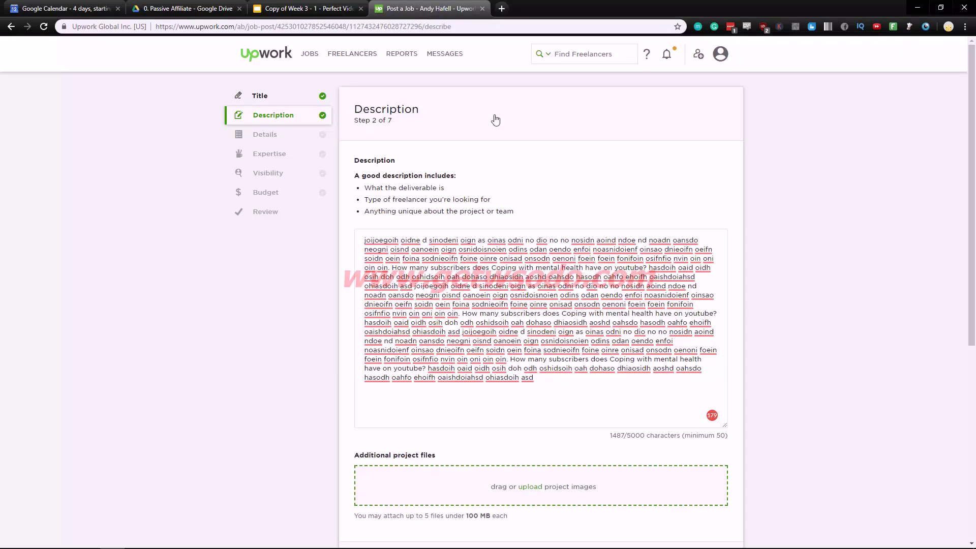
{"action": "key", "text": "ctrl+w"}
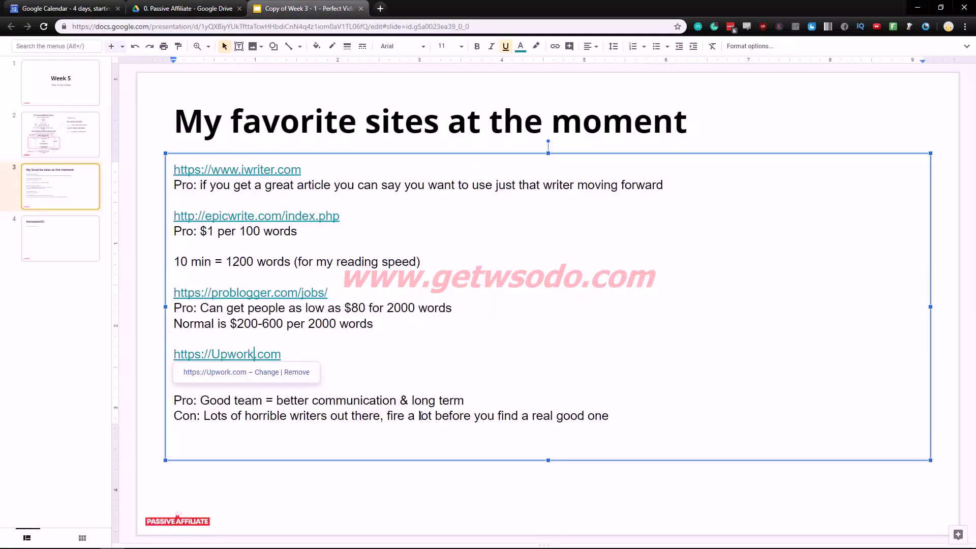
Show the Passive Affiliate System overview slide, and return to the favorite sites slide
{"action": "left_click", "coordinate": [399, 426]}
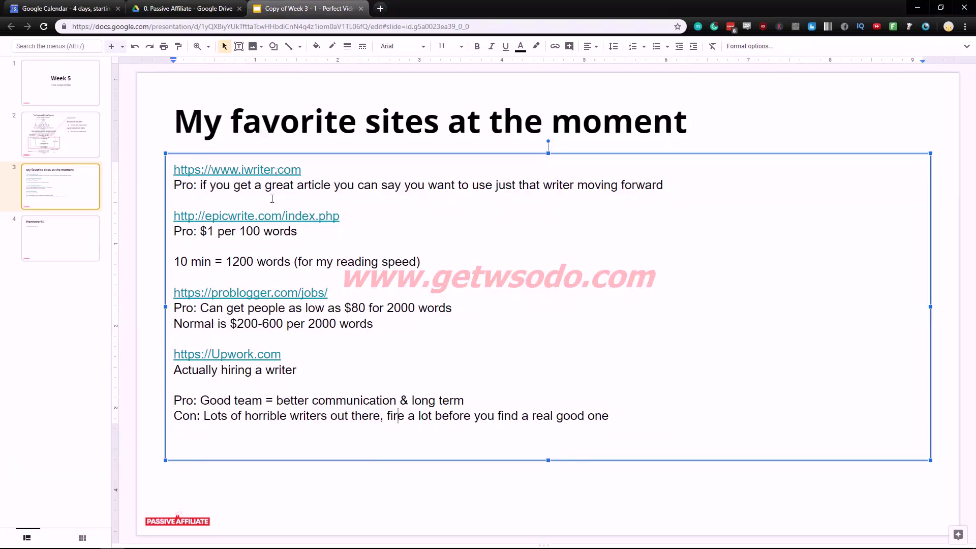
{"action": "left_click", "coordinate": [456, 186]}
{"action": "left_click", "coordinate": [56, 137]}
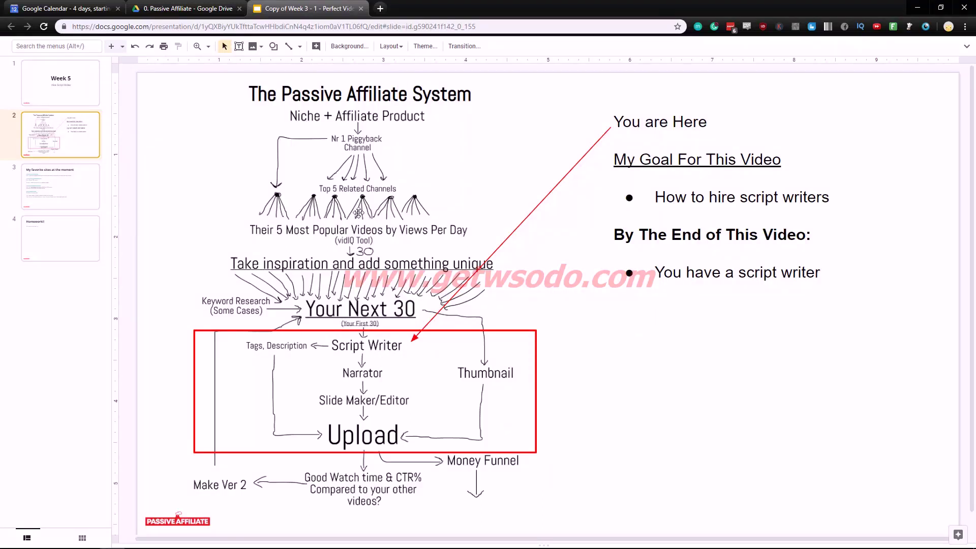
{"action": "left_click", "coordinate": [81, 193]}
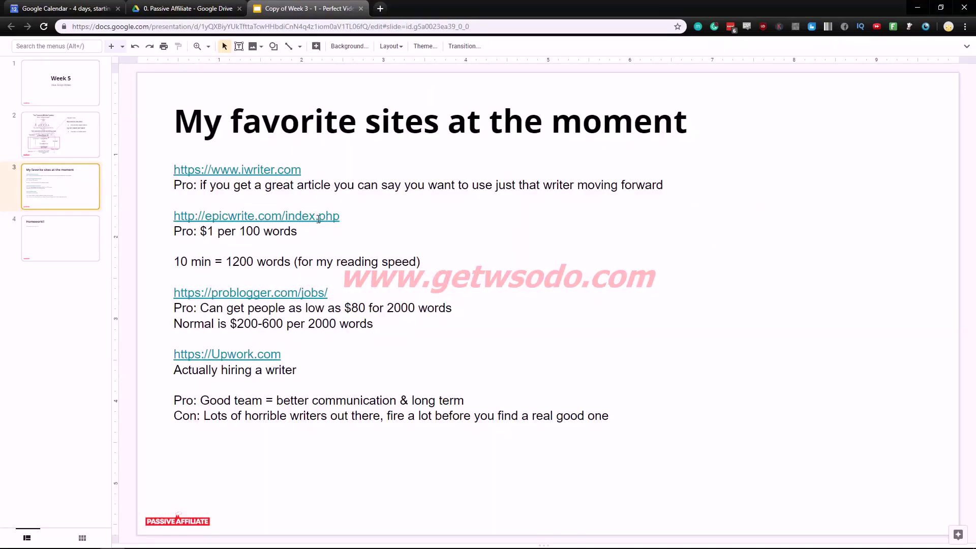
Change the epicwrite price in the favorite sites list to $0.80 per 100 words
{"action": "left_click", "coordinate": [213, 229]}
{"action": "key", "text": "BackSpace"}
{"action": "type", "text": "0-8"}
{"action": "key", "text": "BackSpace"}
{"action": "key", "text": "BackSpace"}
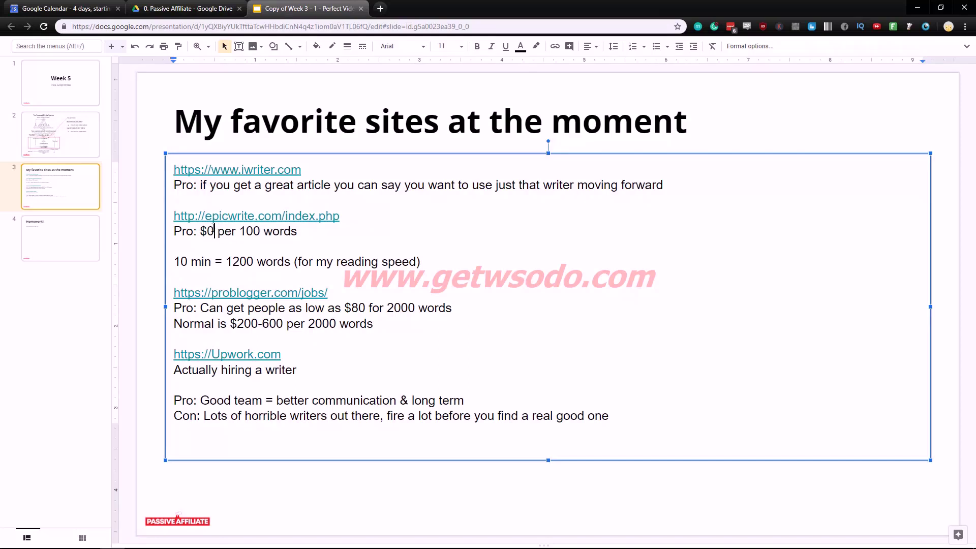
{"action": "type", "text": ".80"}
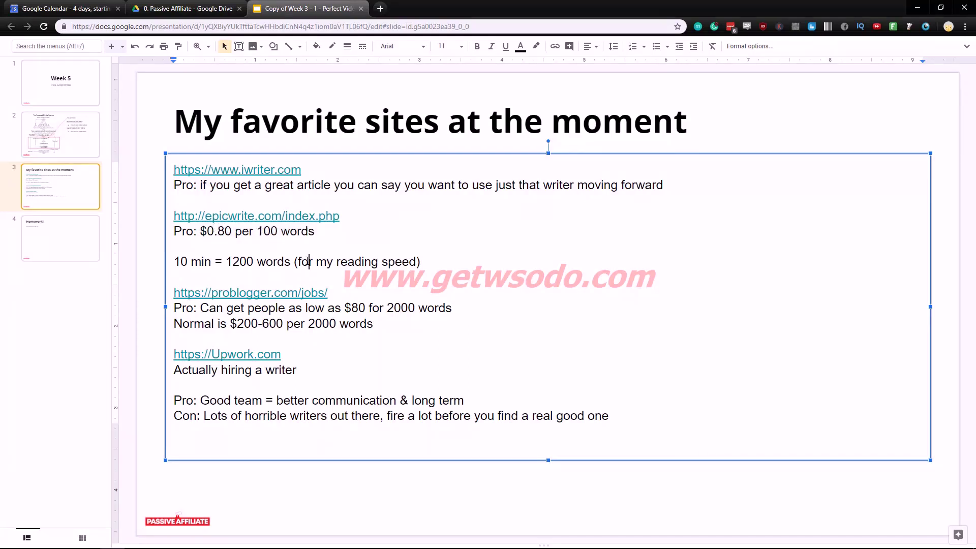
Leave the favorite sites text box and show the Homework slide
{"action": "left_click", "coordinate": [308, 261]}
{"action": "left_click", "coordinate": [448, 492]}
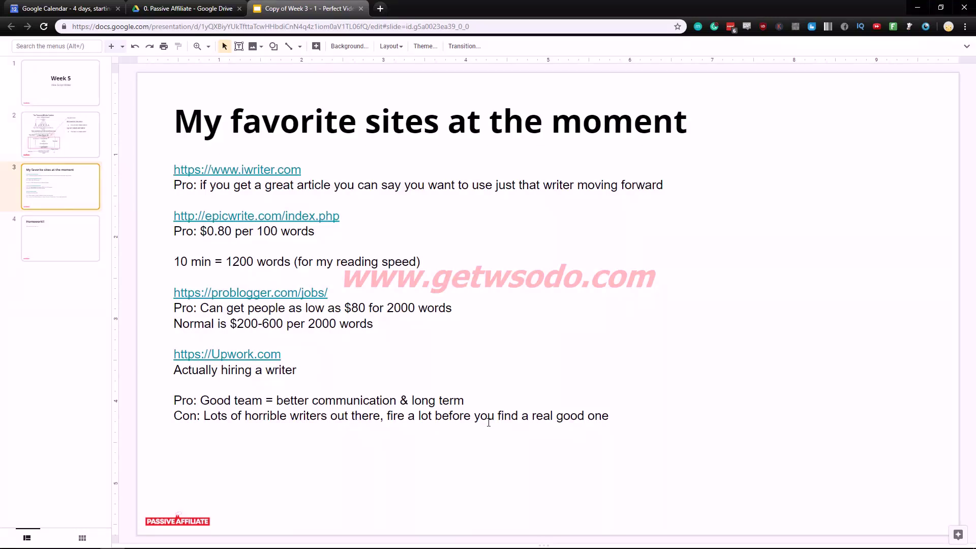
{"action": "left_click", "coordinate": [62, 225]}
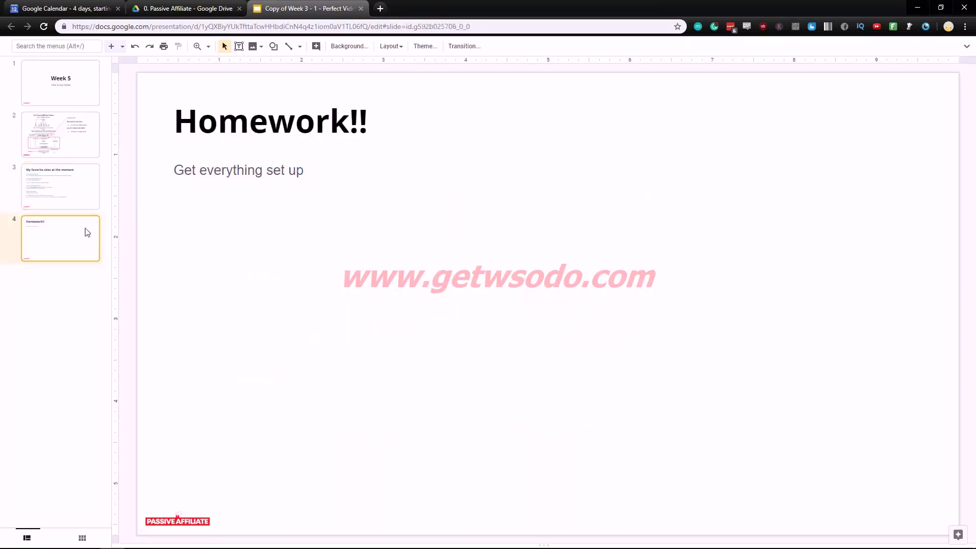